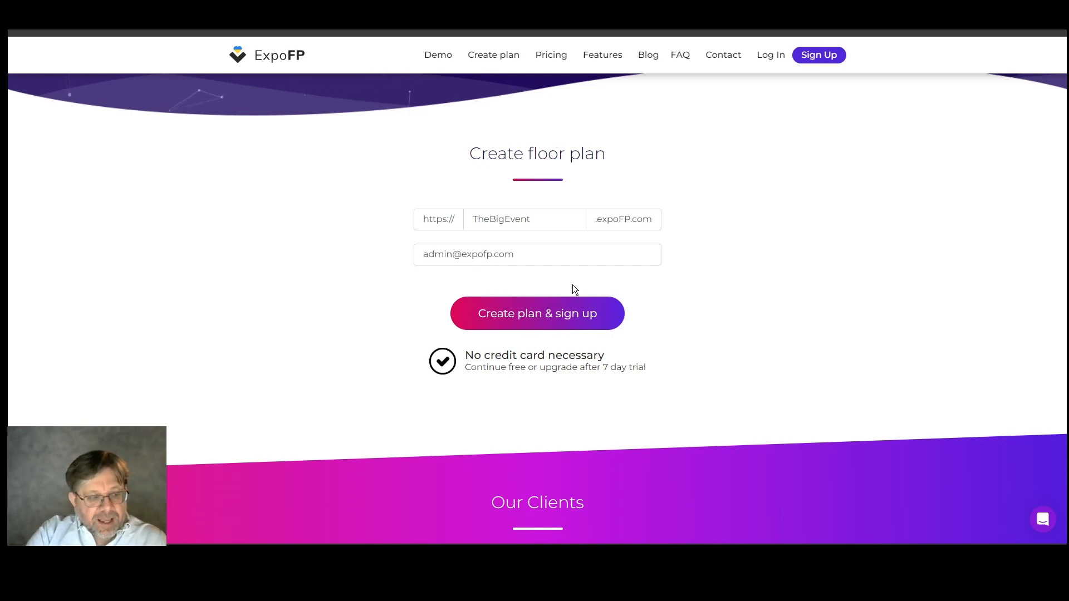
Create the TheBigEvent floor plan, compare the Sample venue and Blank templates, and choose Blank.
left_click(567, 315)
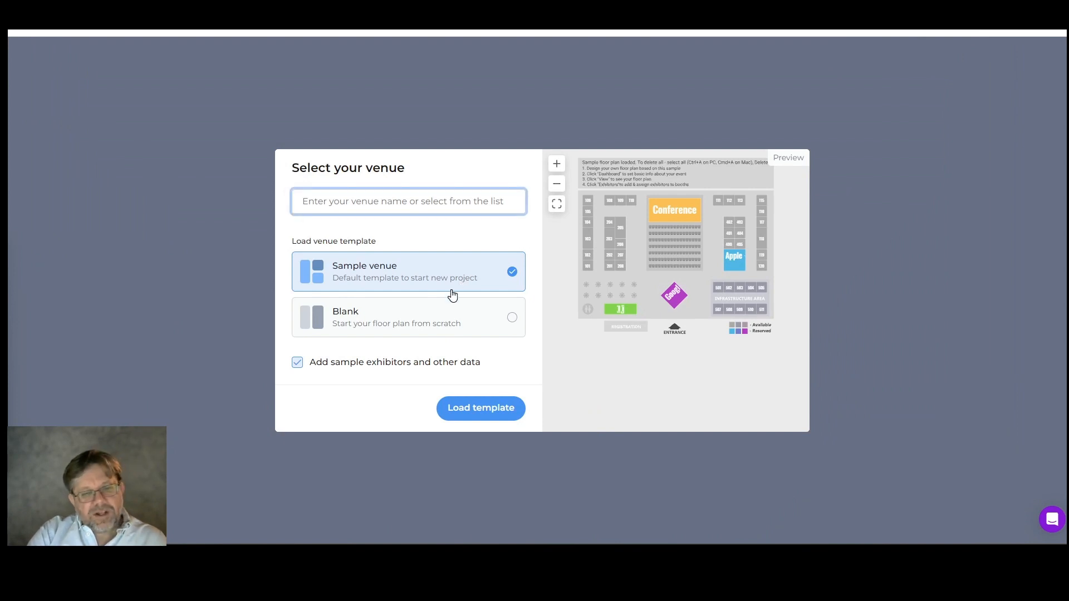
left_click(445, 306)
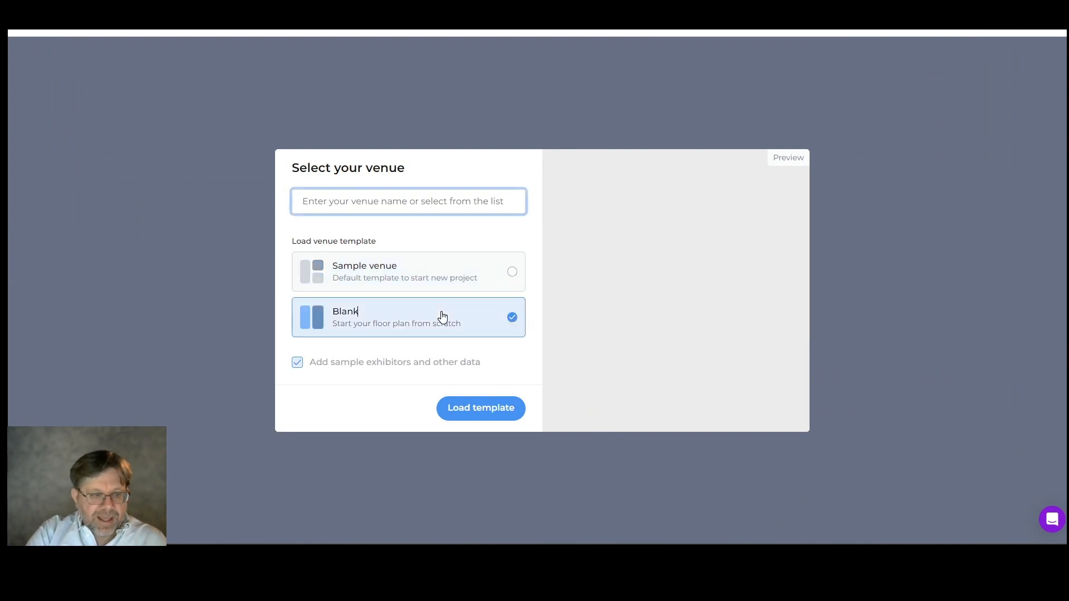
left_click(434, 275)
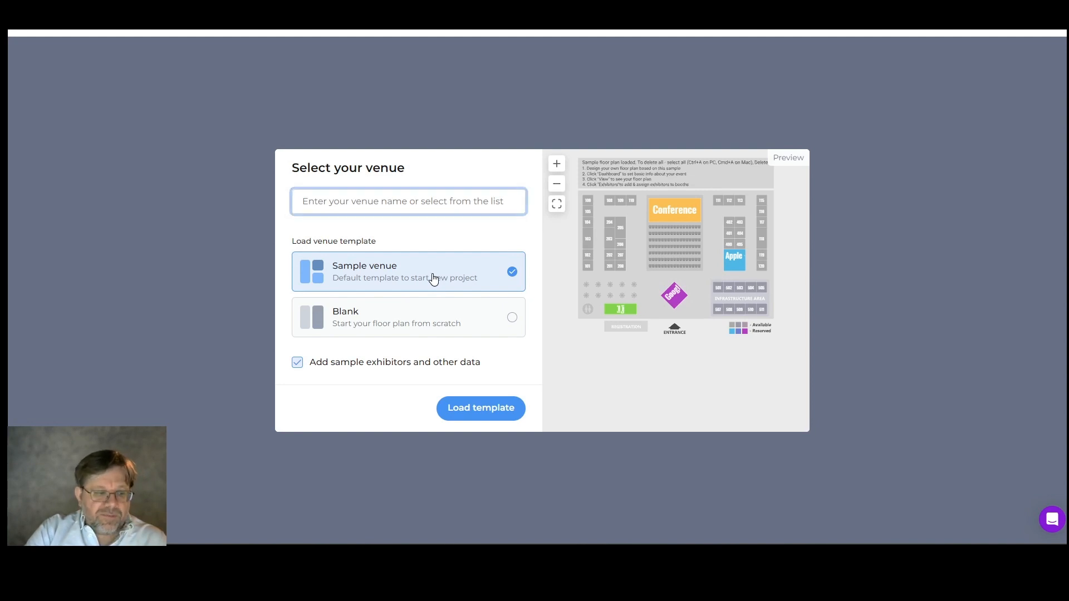
left_click(436, 329)
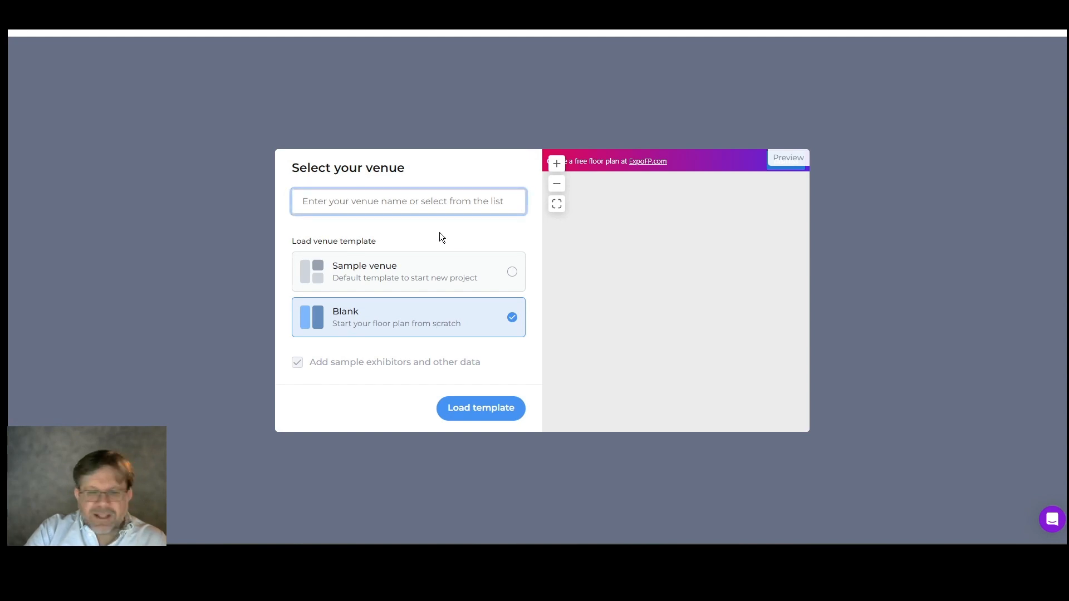
Browse the list of predefined venues available for the floor plan.
left_click(423, 201)
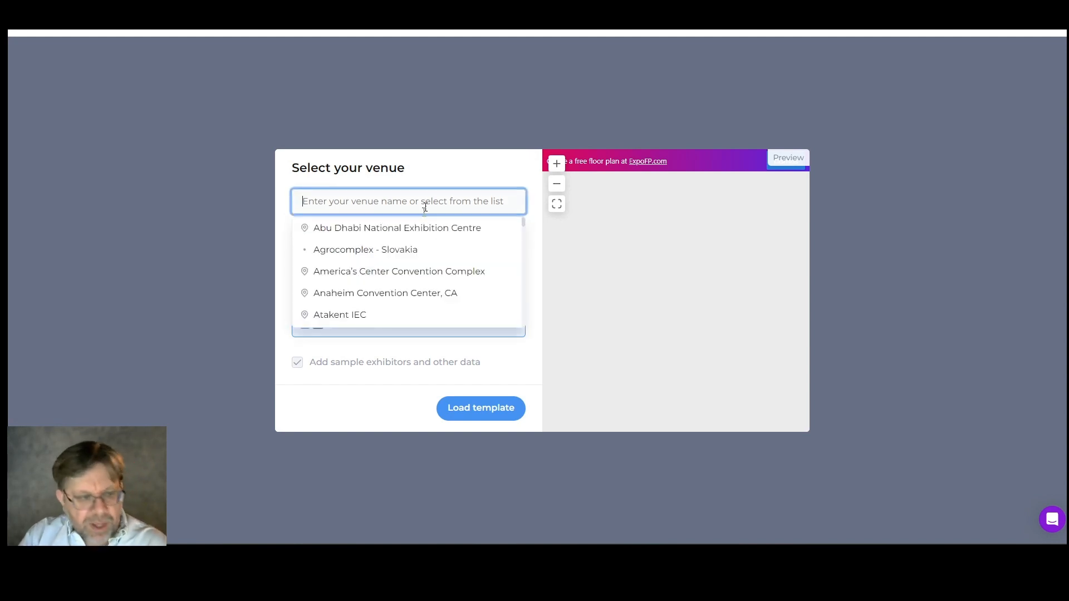
scroll(413, 245, "down", 3)
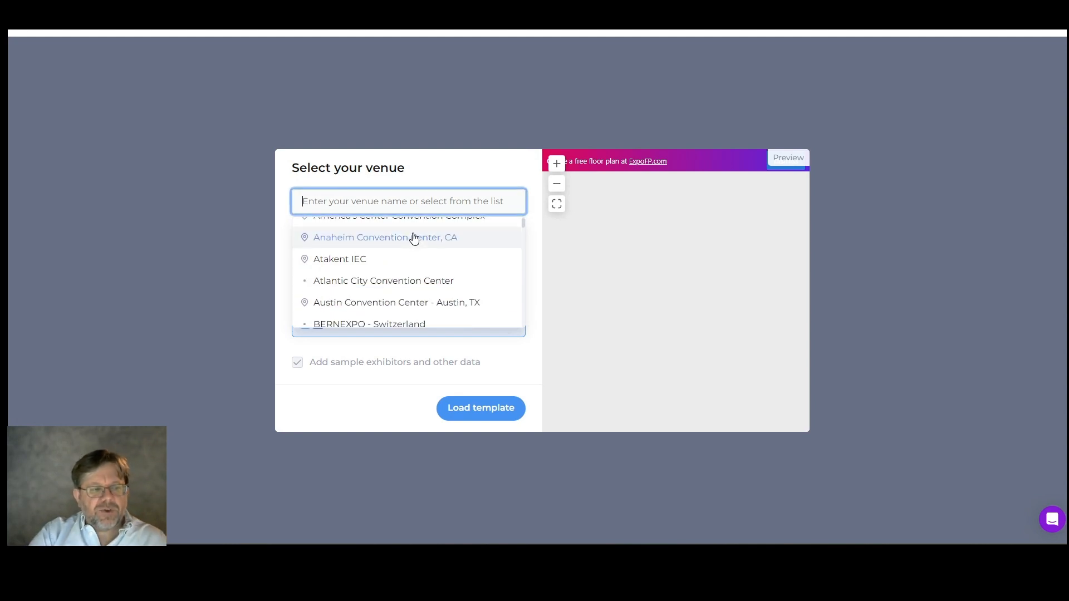
scroll(415, 238, "down", 3)
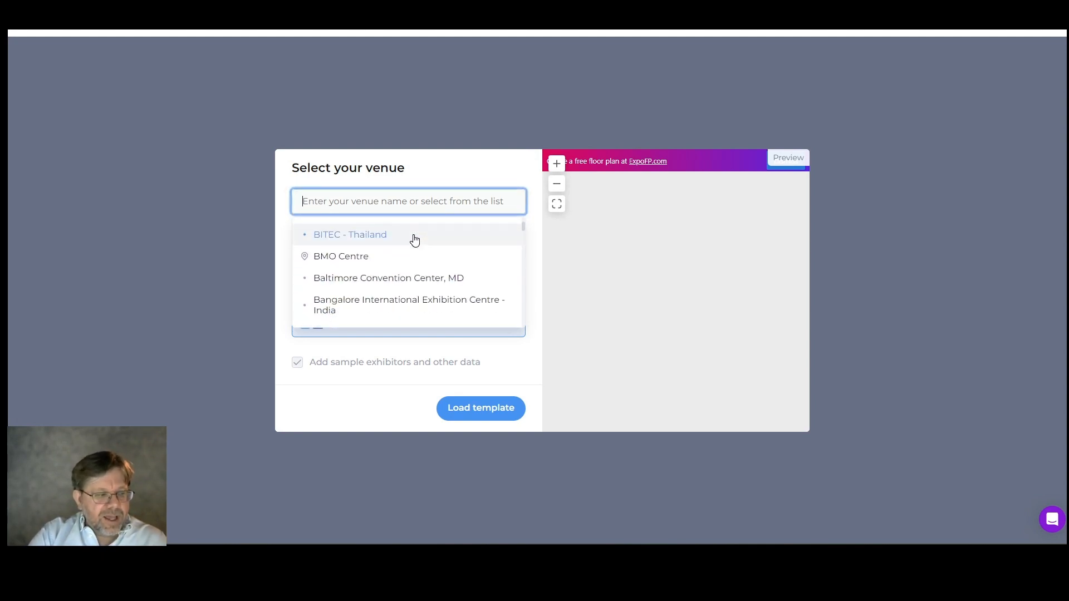
scroll(415, 241, "down", 2)
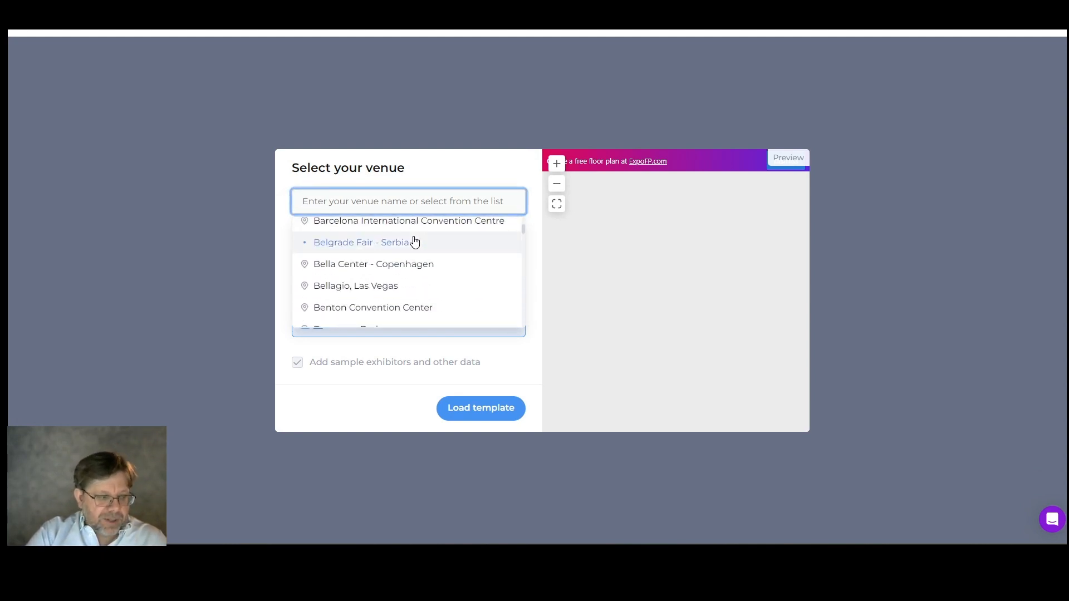
scroll(415, 241, "down", 3)
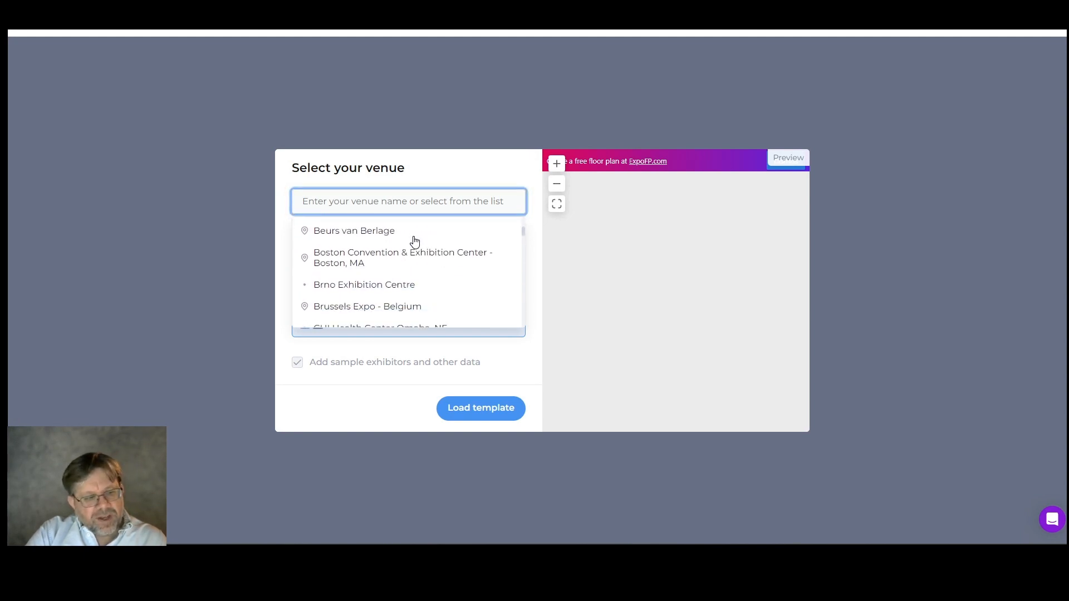
scroll(415, 241, "down", 3)
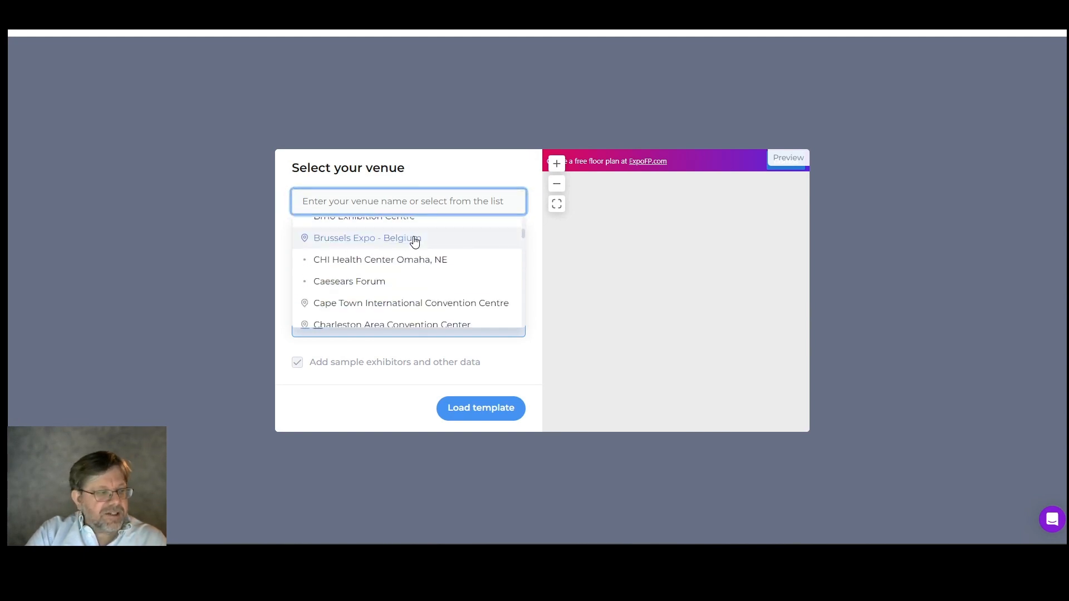
scroll(415, 241, "down", 2)
scroll(415, 242, "down", 3)
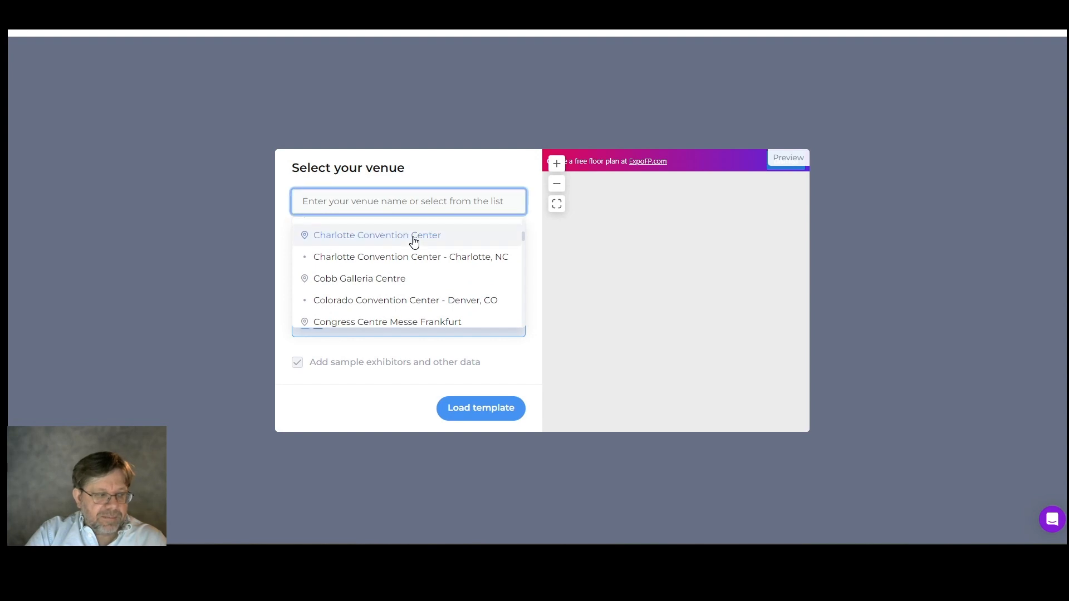
scroll(415, 241, "down", 1)
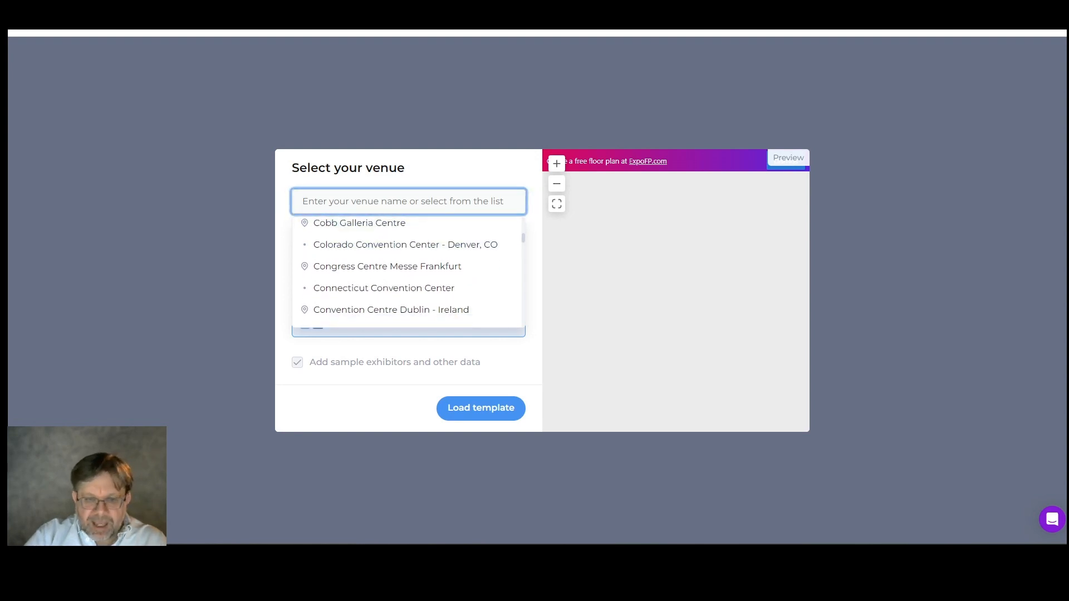
Find the venue Javits Center - New York, NY and load its template.
type("Javit")
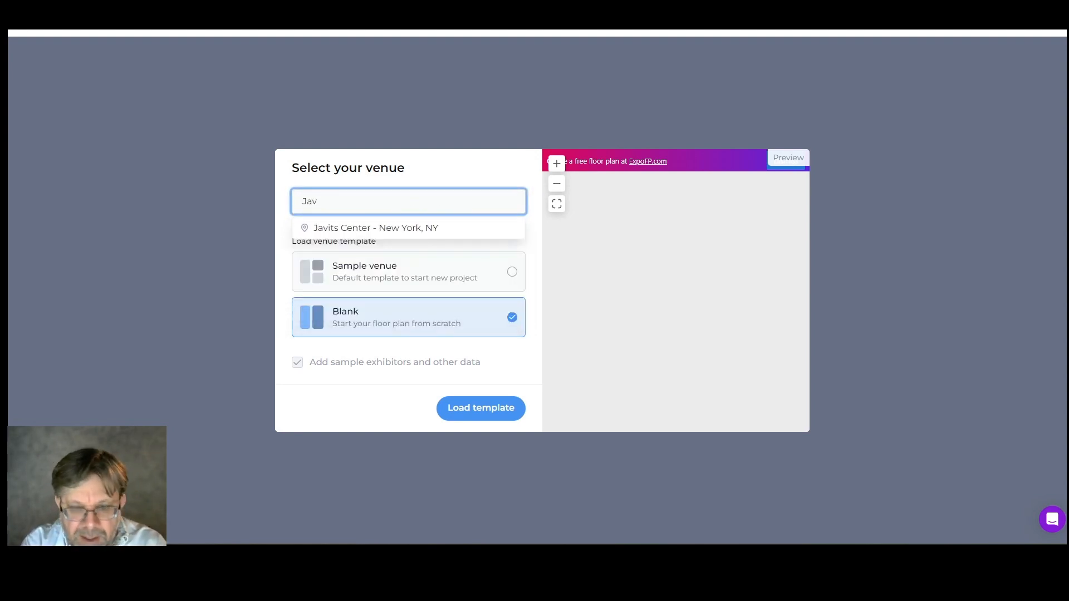
left_click(414, 227)
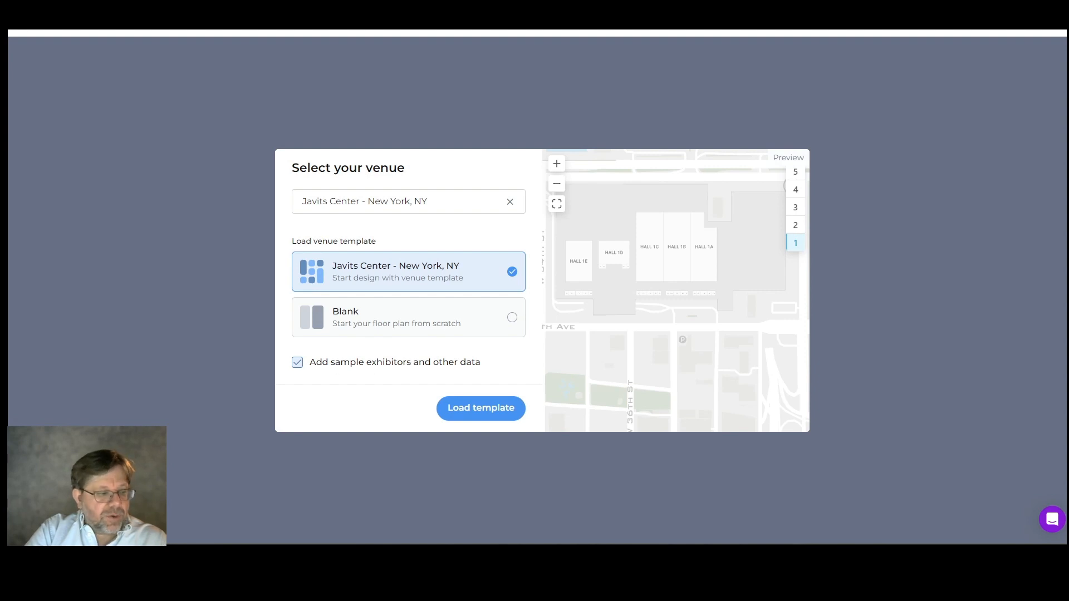
left_click(461, 404)
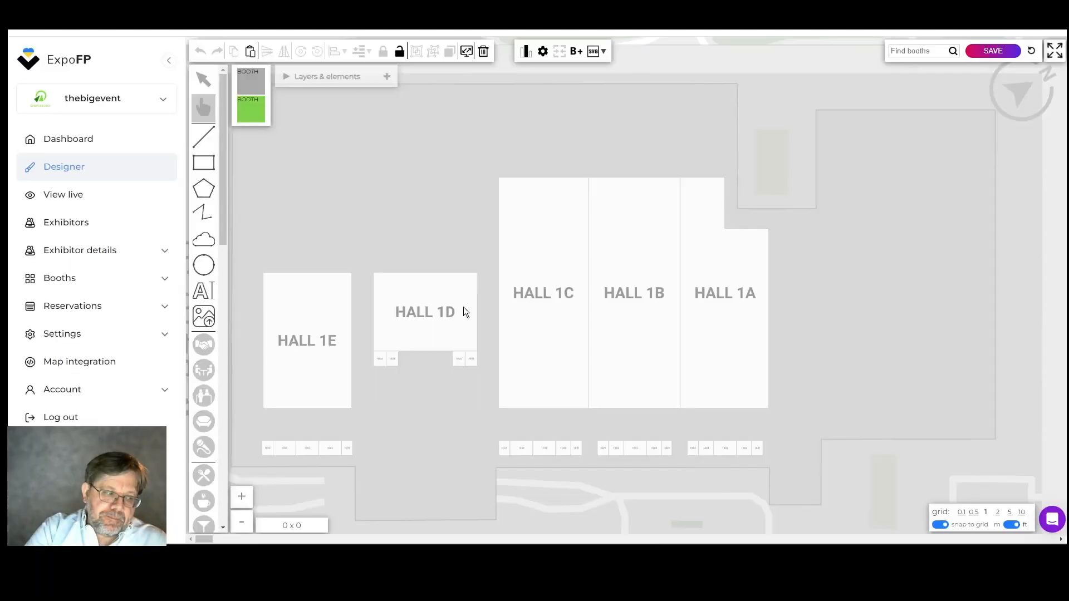
Place two 10 x 10 ft grey booths next to each other inside Hall 1C, above the hall's label.
scroll(554, 277, "up", 2)
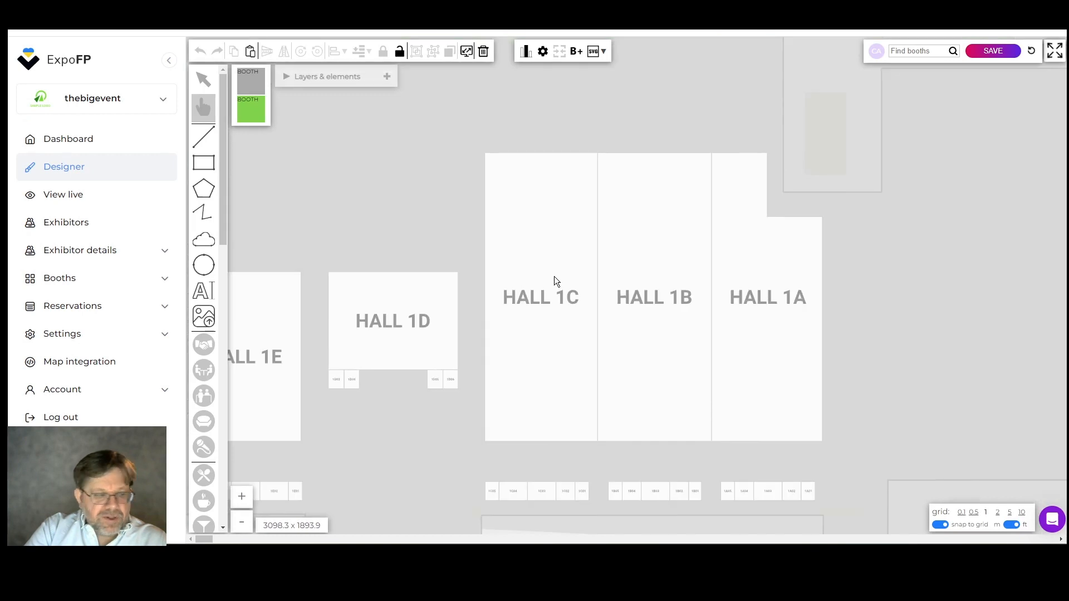
scroll(553, 276, "up", 4)
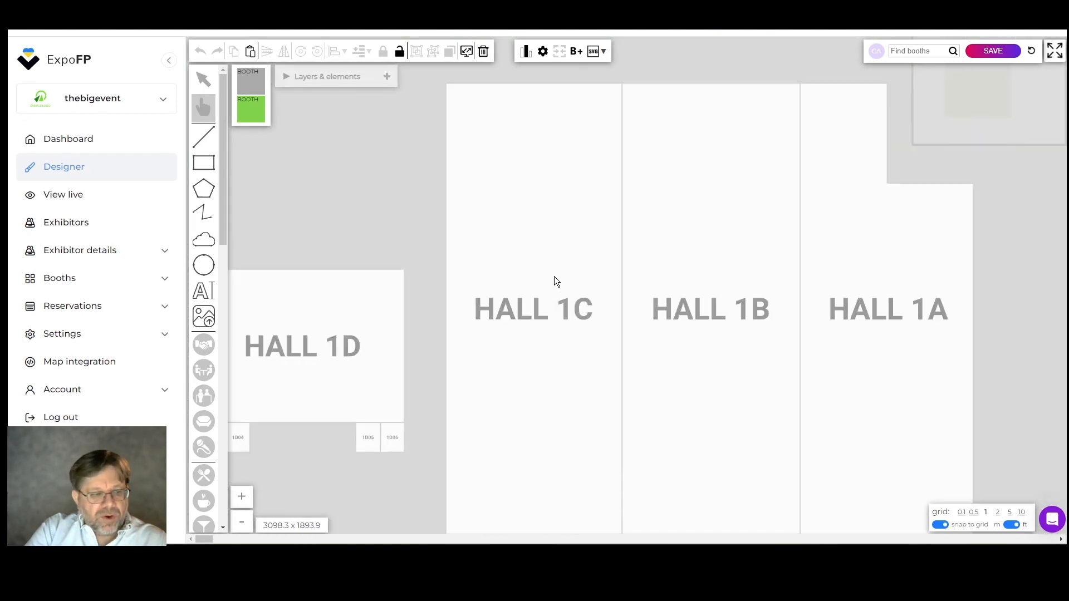
scroll(553, 276, "up", 4)
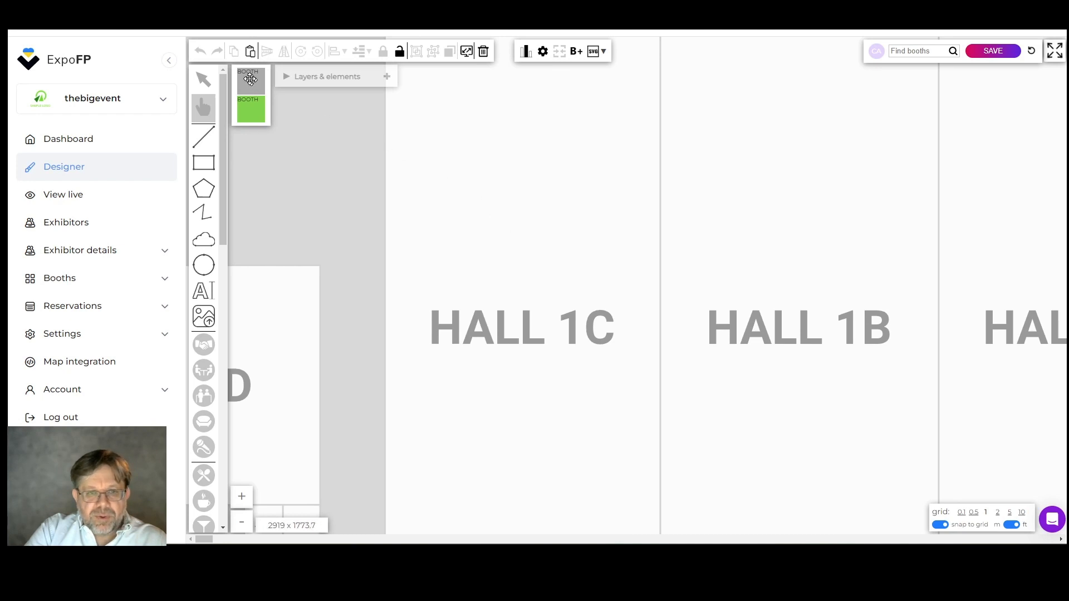
left_click_drag(250, 82, 442, 253)
scroll(523, 262, "up", 6)
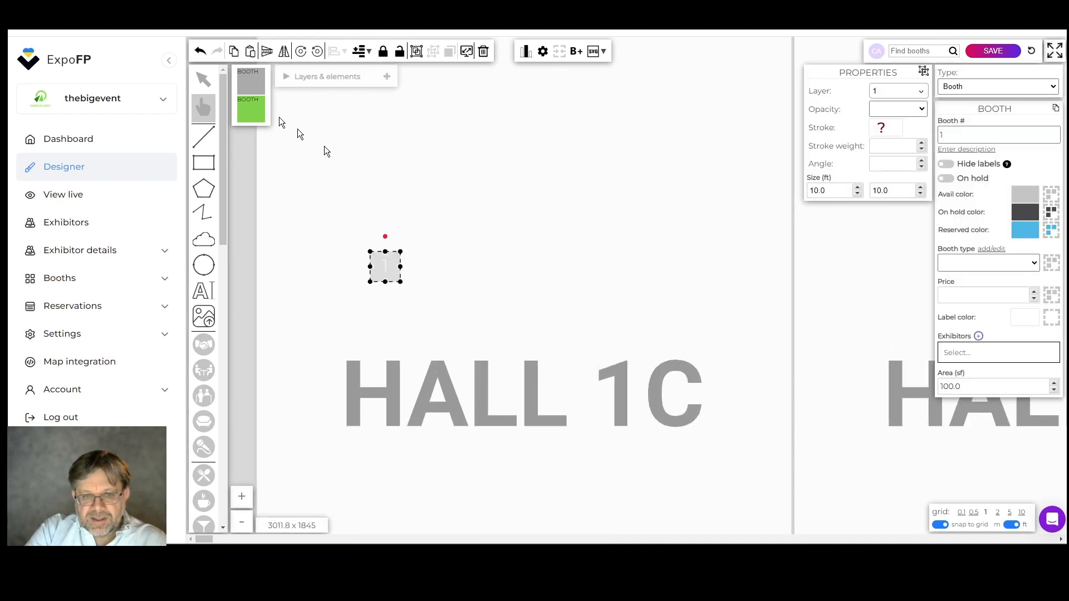
left_click_drag(250, 81, 411, 247)
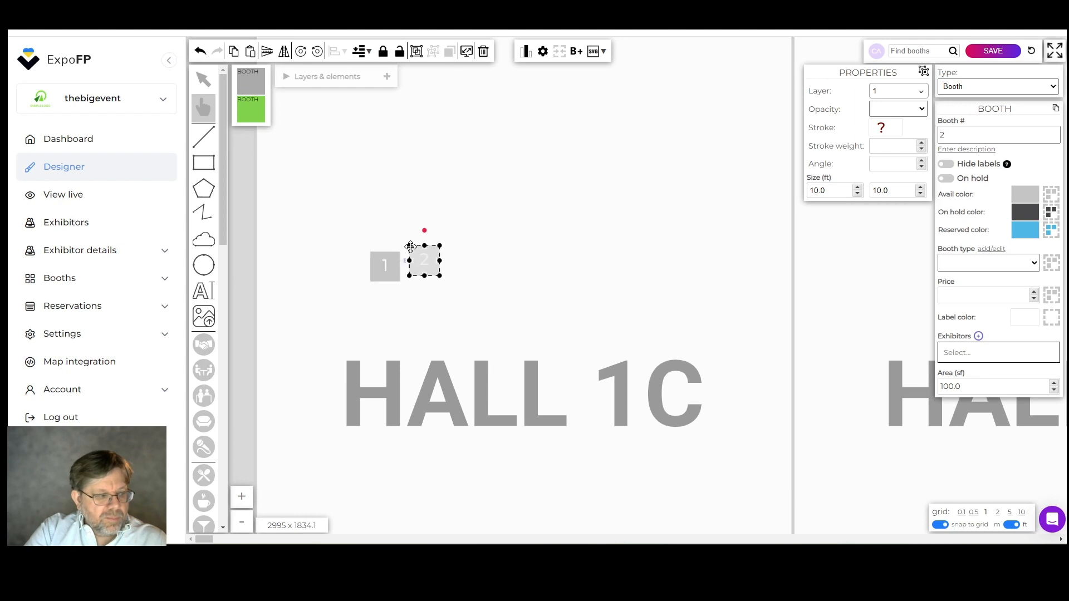
Hide the Area map layer and set the opacity of the Hall 1C rectangle to 0.2.
left_click(479, 272)
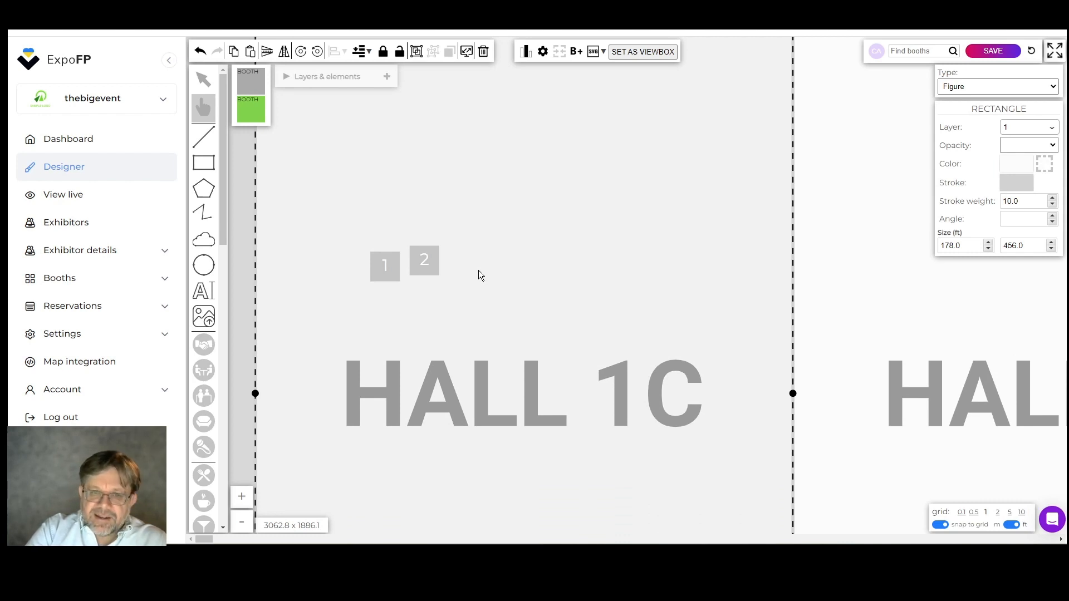
left_click(341, 78)
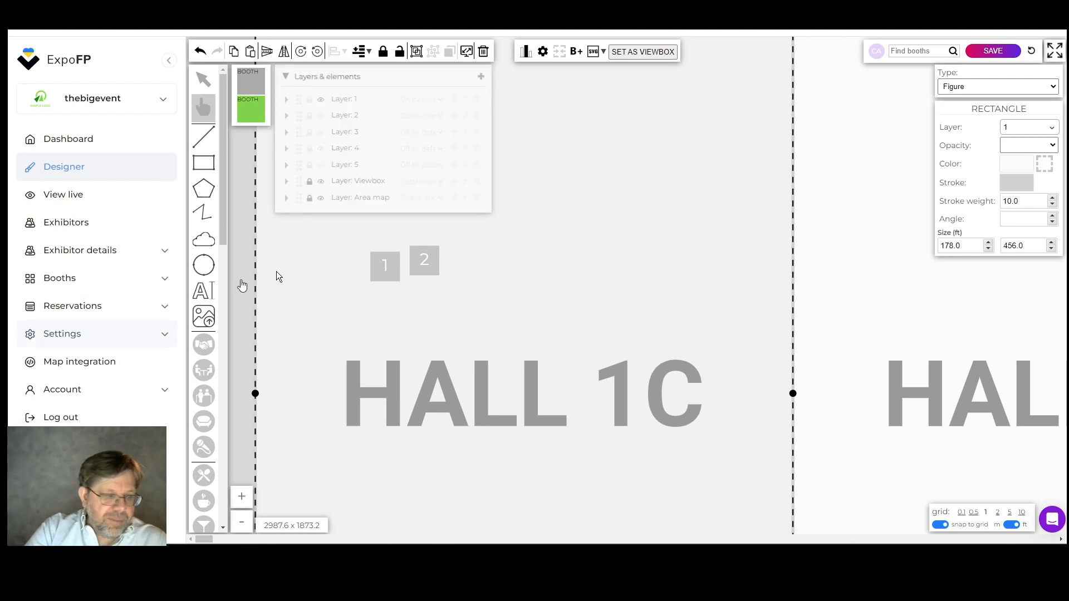
left_click(321, 199)
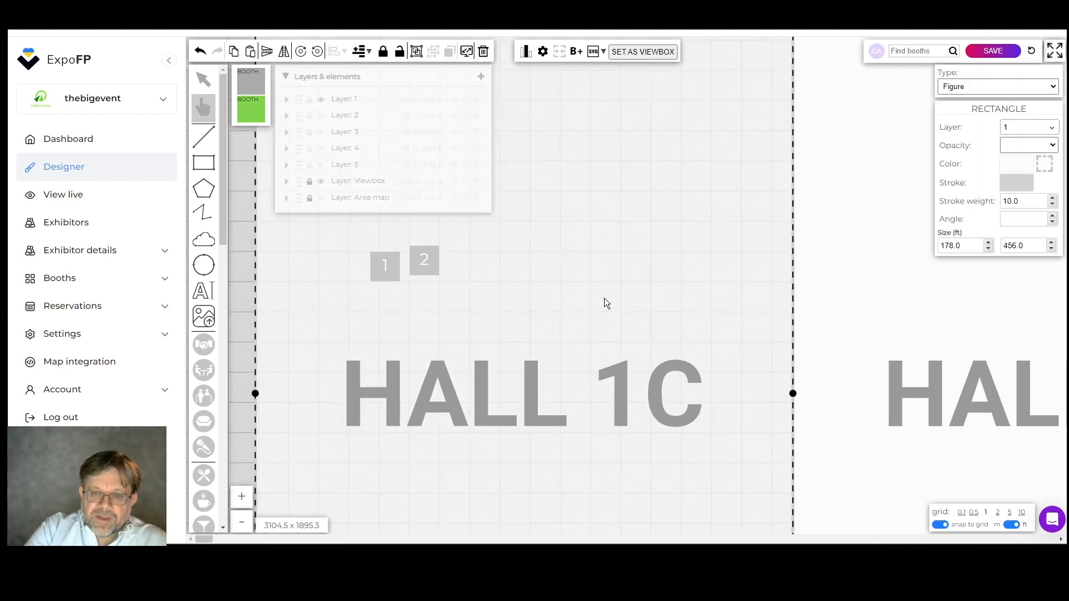
left_click(1050, 147)
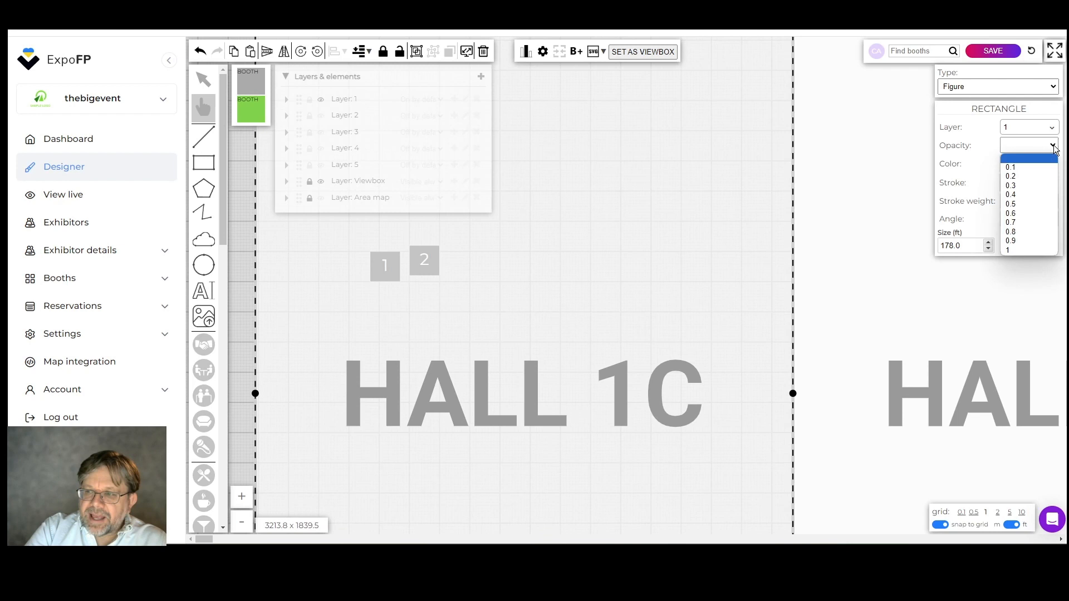
left_click(1049, 177)
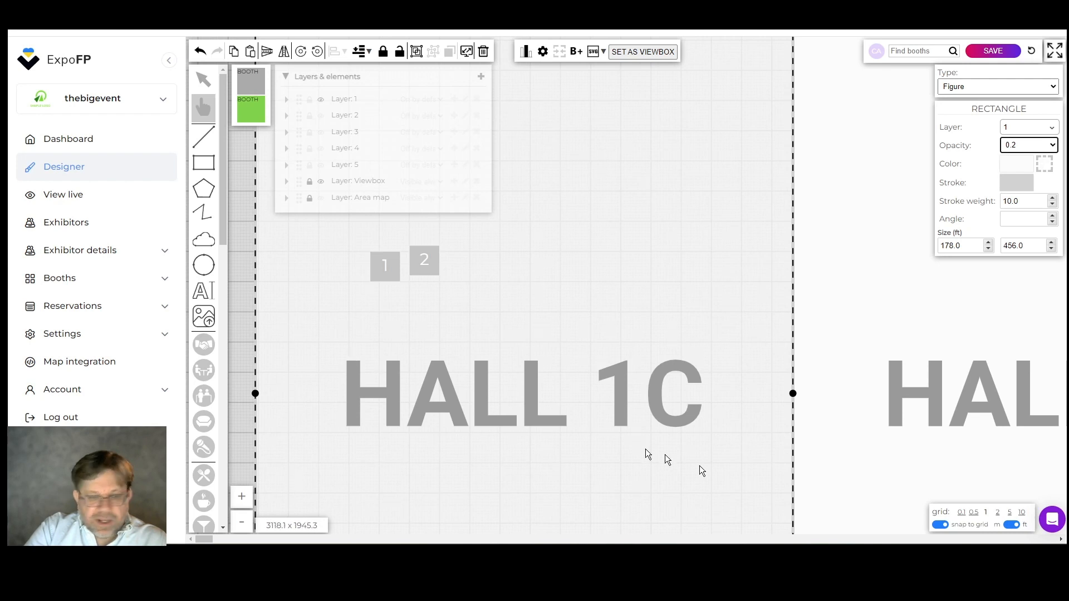
Try other grid sizes, the snap-to-grid switch and metre units, returning to grid size 1, snapping on and feet.
left_click(974, 513)
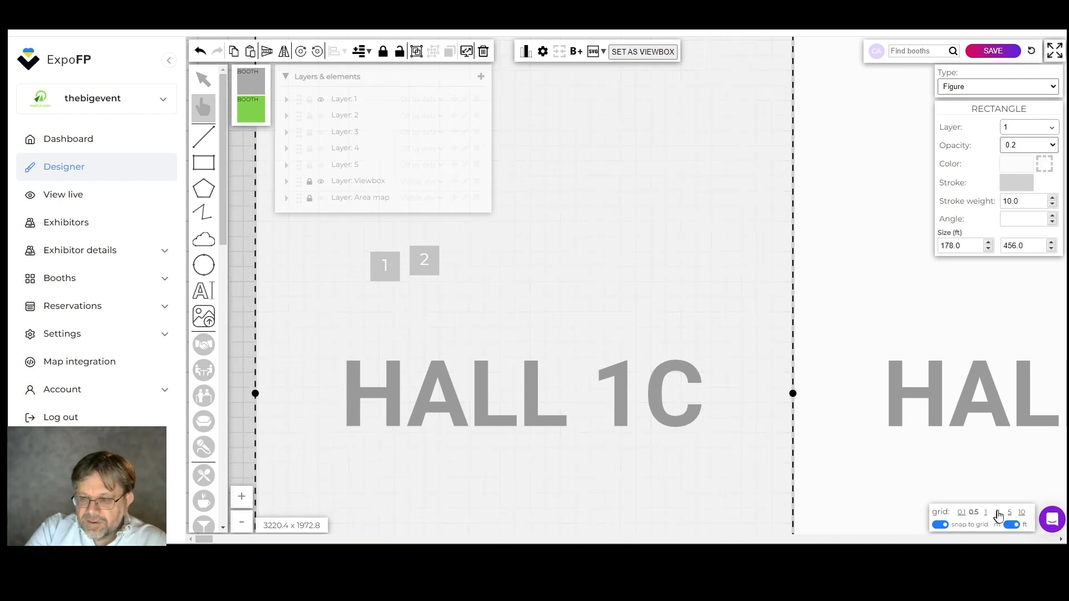
left_click(998, 514)
left_click(986, 513)
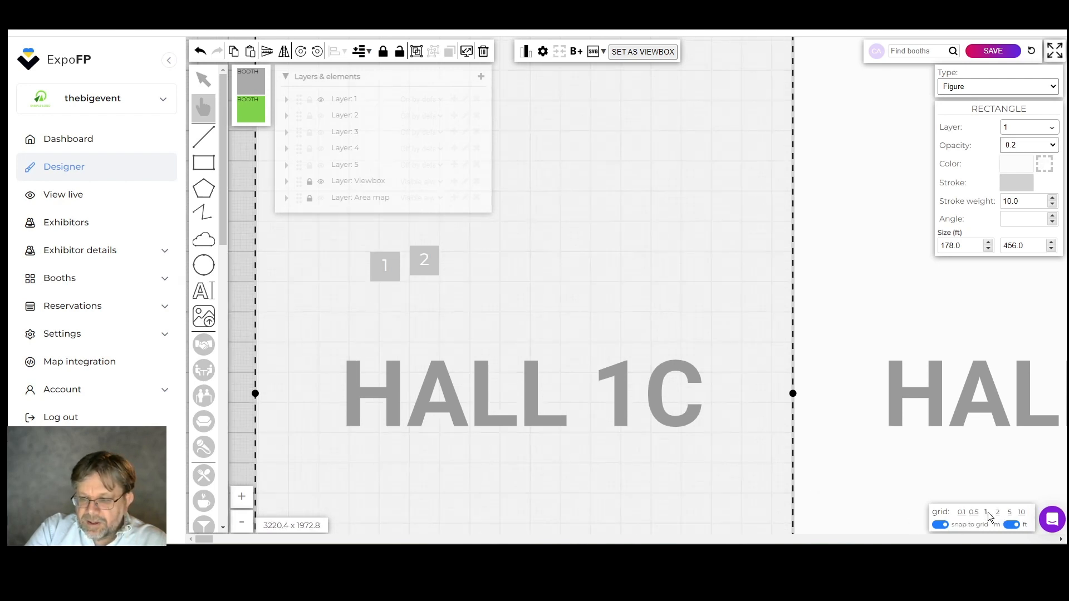
left_click(941, 526)
left_click(943, 526)
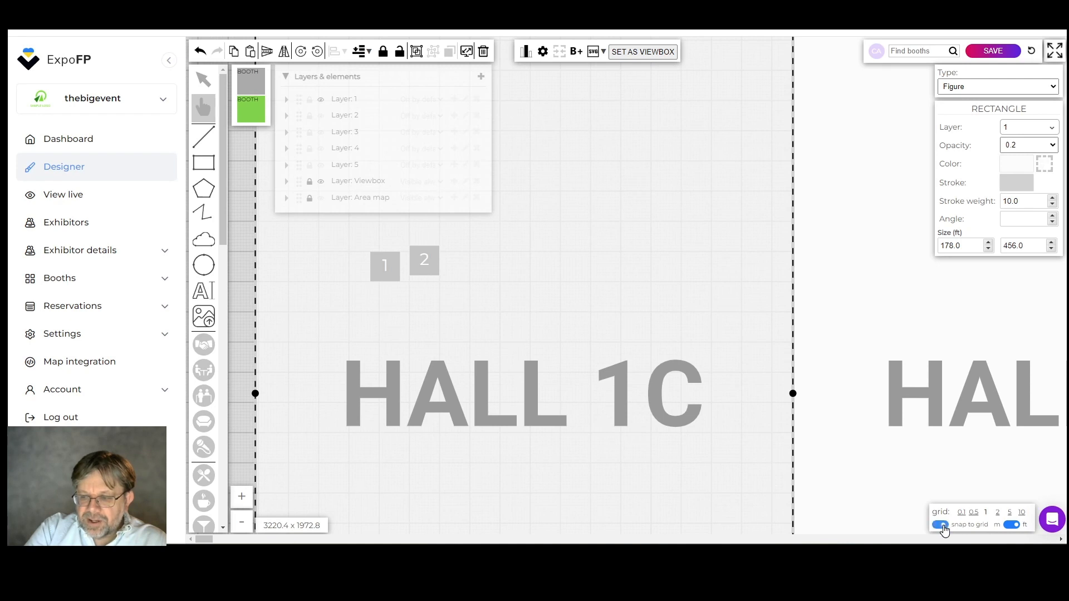
left_click(1015, 526)
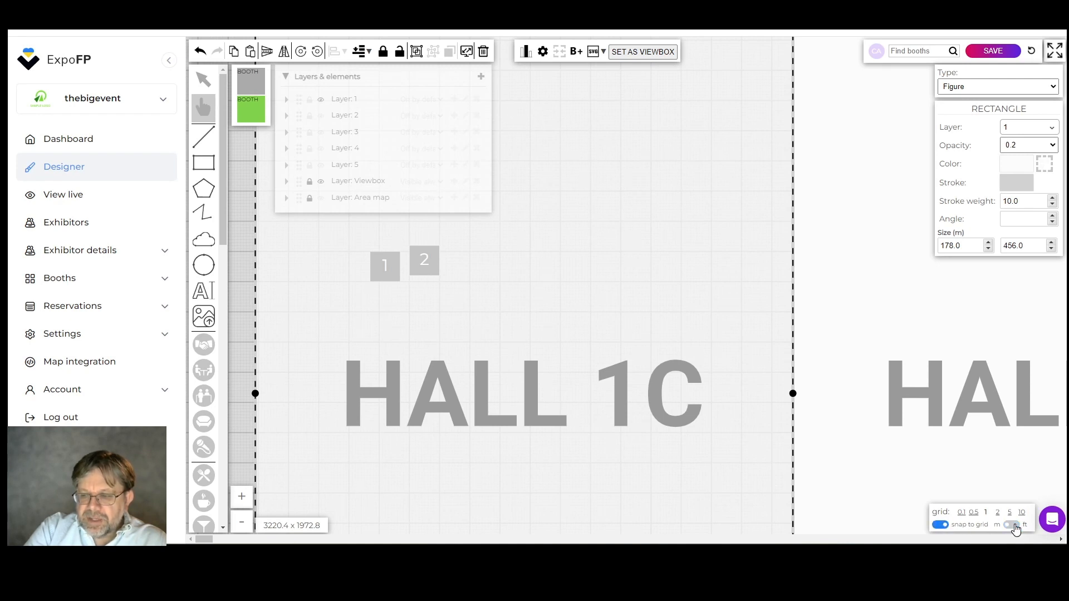
left_click(1015, 526)
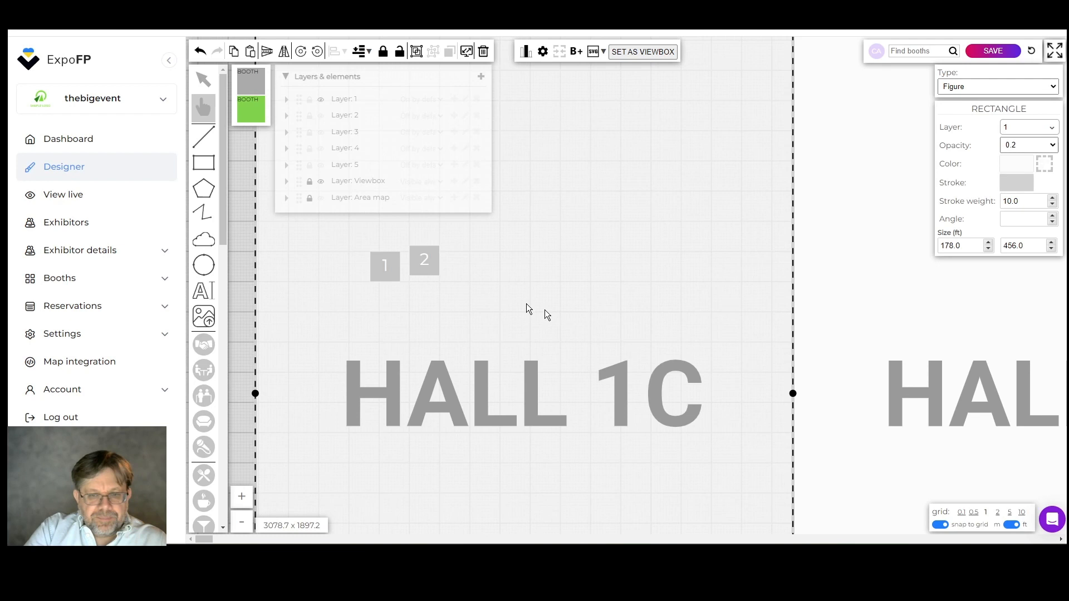
Align booth 2 in a row with booth 1 in Hall 1C and widen the gap by moving booth 1 away from it.
left_click(426, 262)
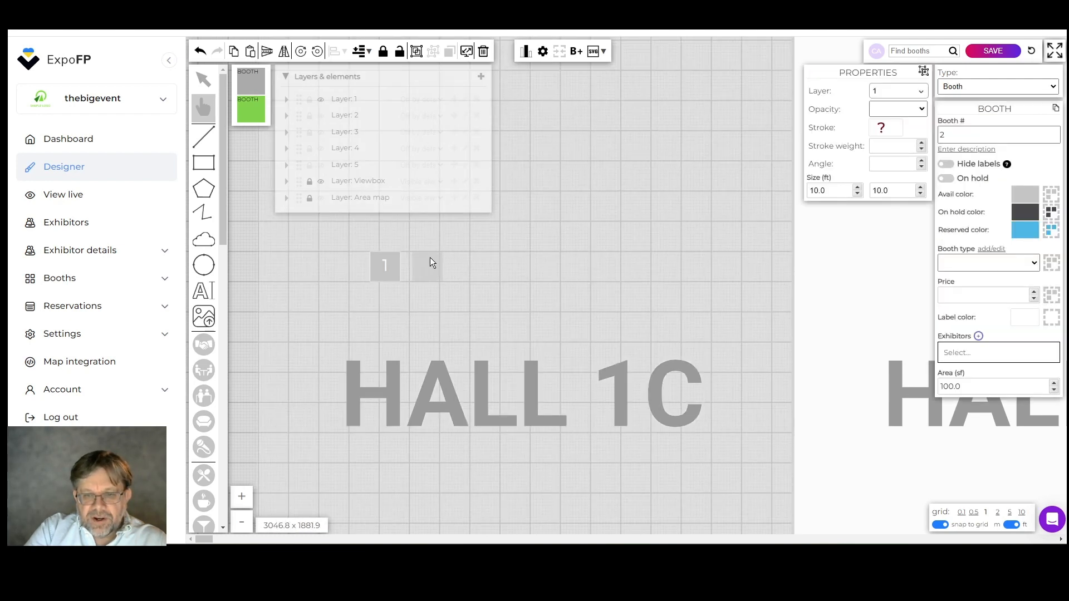
left_click(429, 258)
left_click_drag(379, 256, 360, 256)
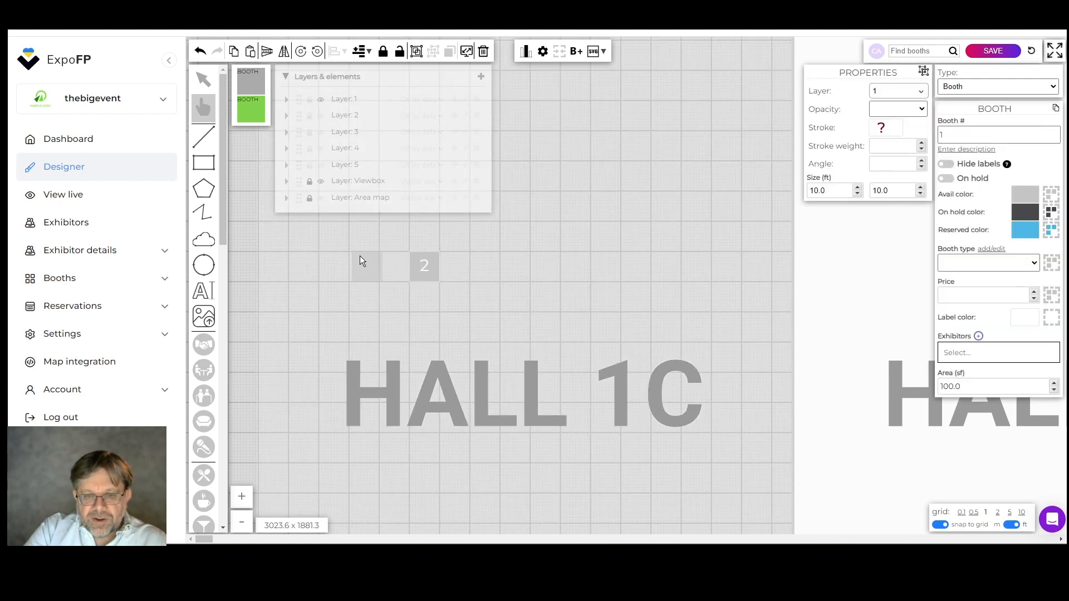
left_click(458, 258)
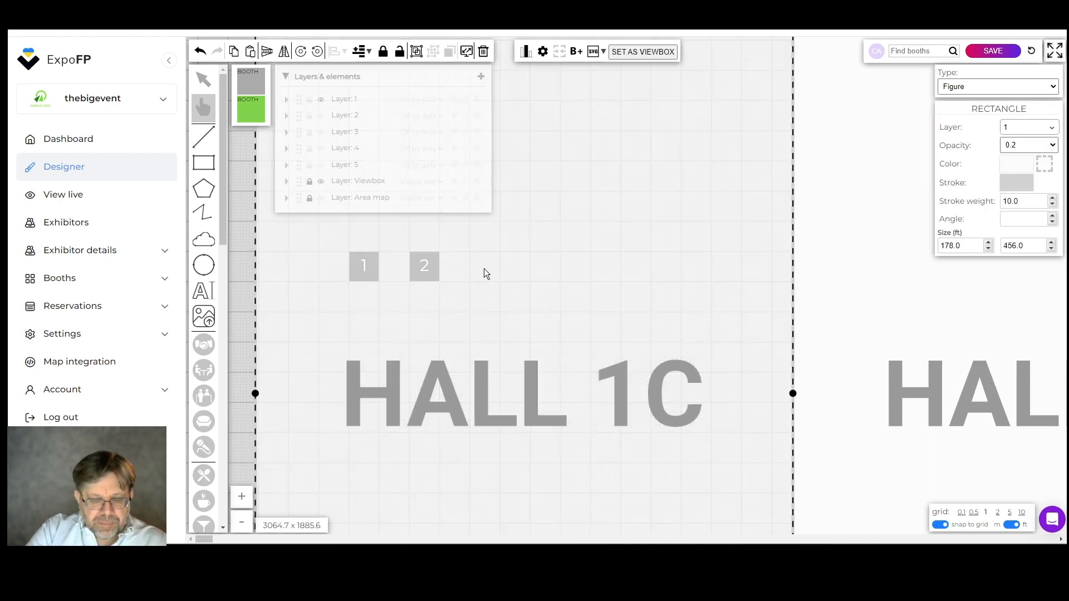
scroll(483, 269, "down", 5)
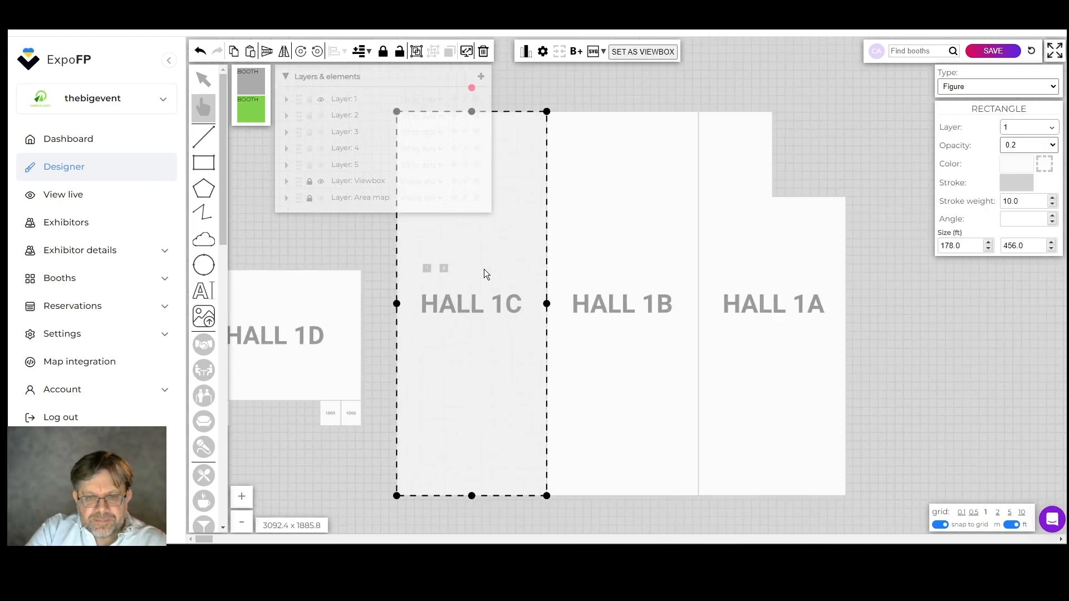
scroll(484, 269, "down", 2)
left_click(633, 123)
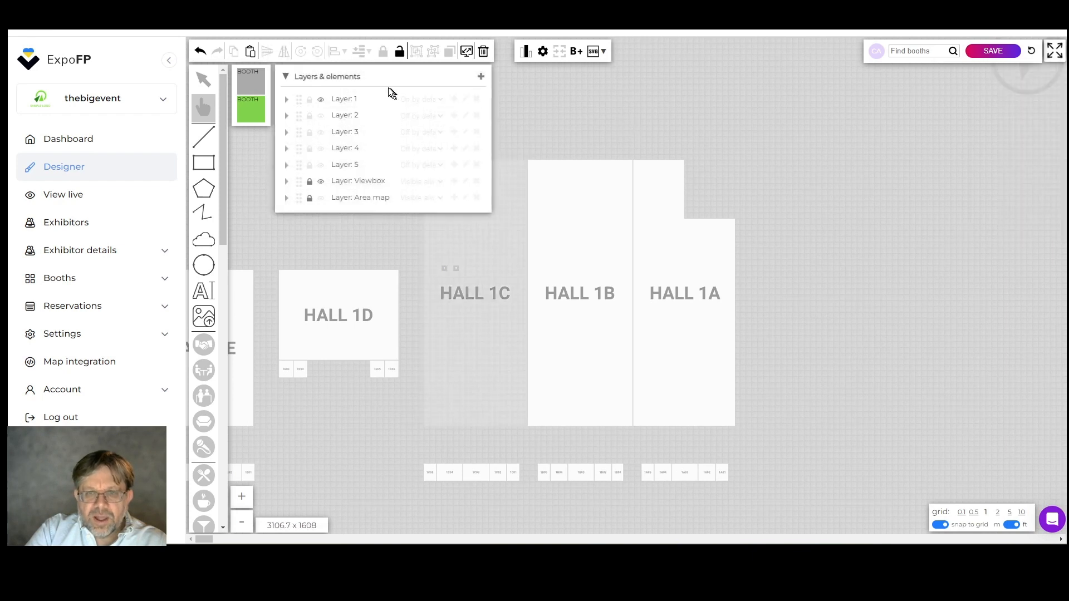
Show the Area map layer again and collapse the layer list.
left_click(321, 198)
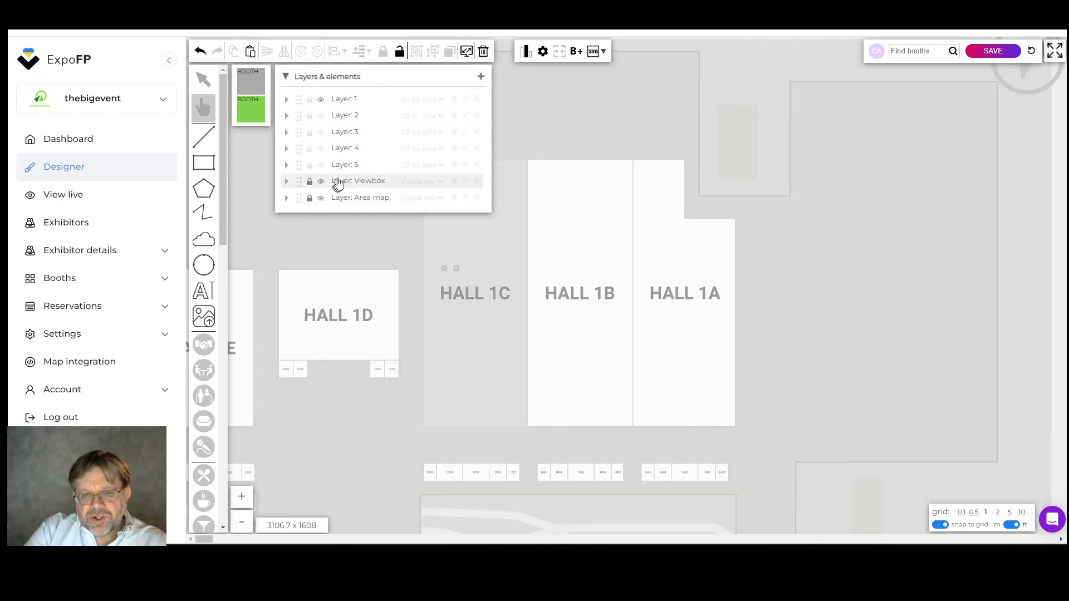
left_click(362, 80)
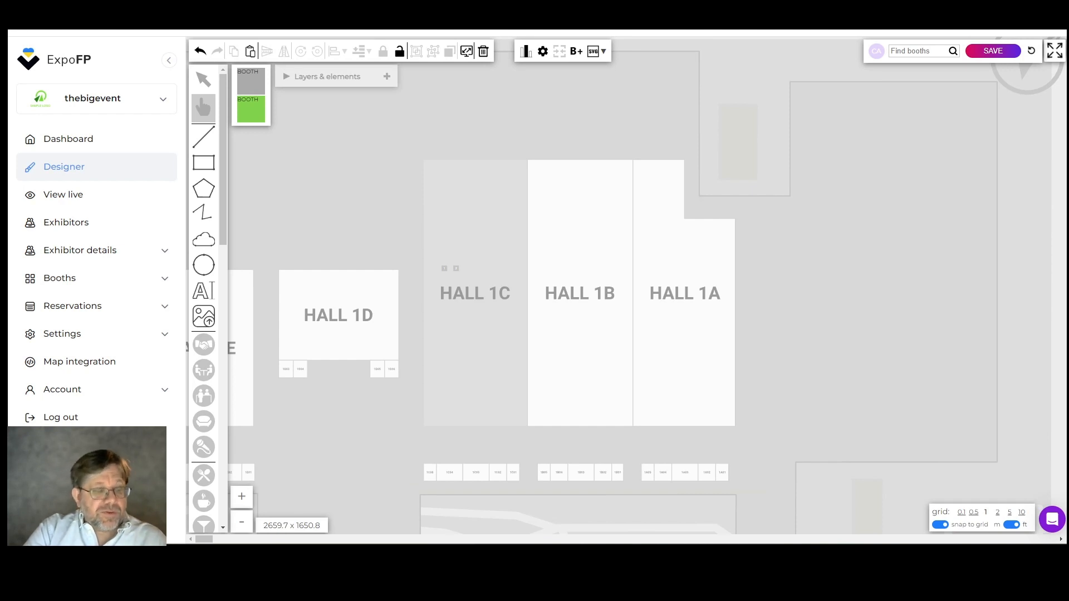
scroll(350, 257, "down", 2)
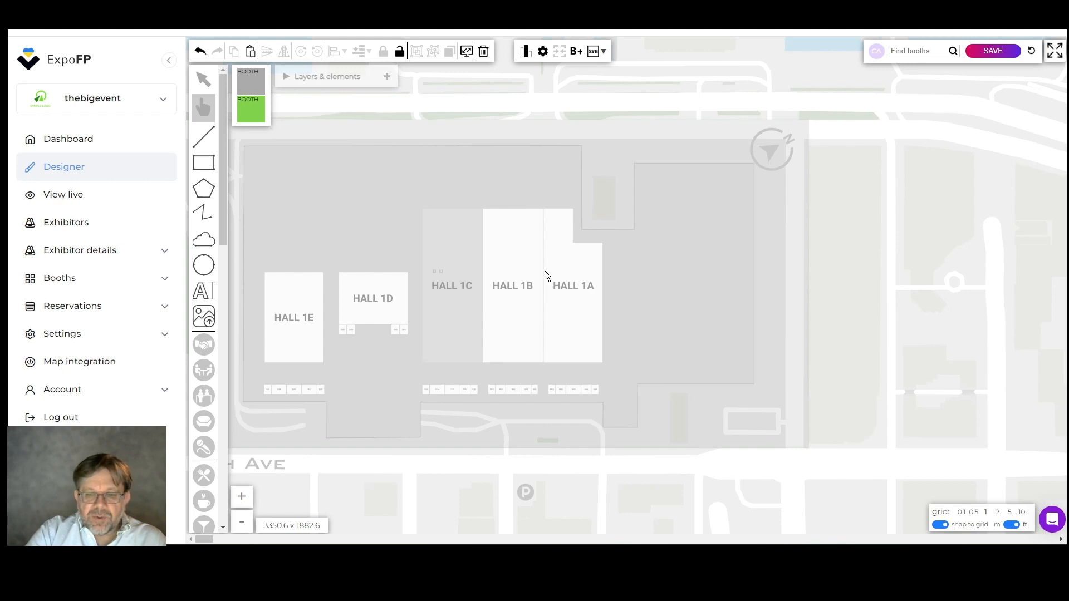
scroll(545, 271, "up", 1)
scroll(544, 270, "down", 1)
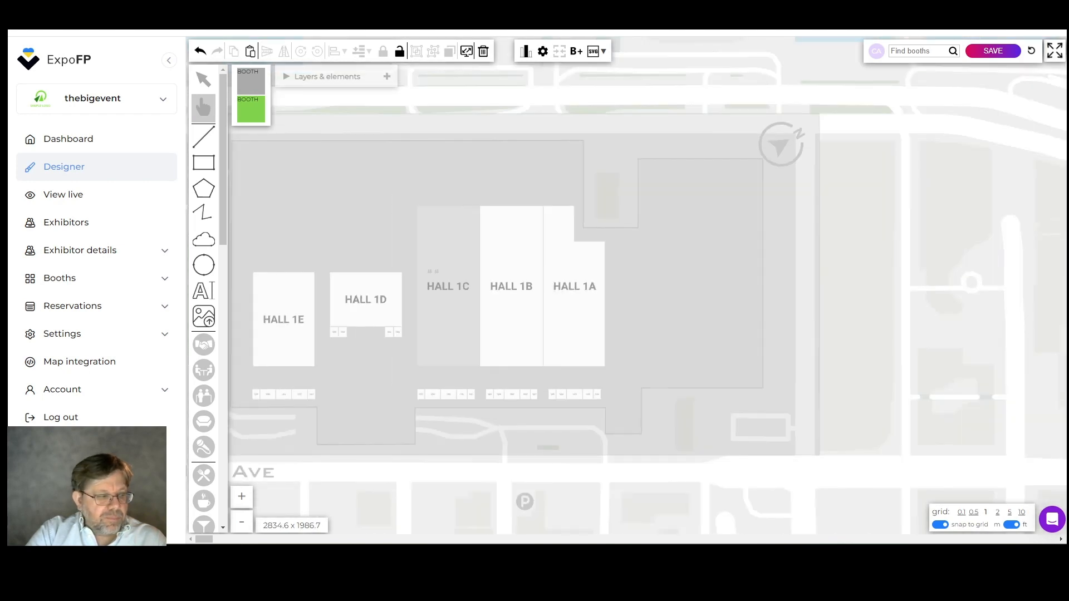
Unlock the Viewbox layer, keeping it shown, and select the view area box around the venue.
left_click(327, 77)
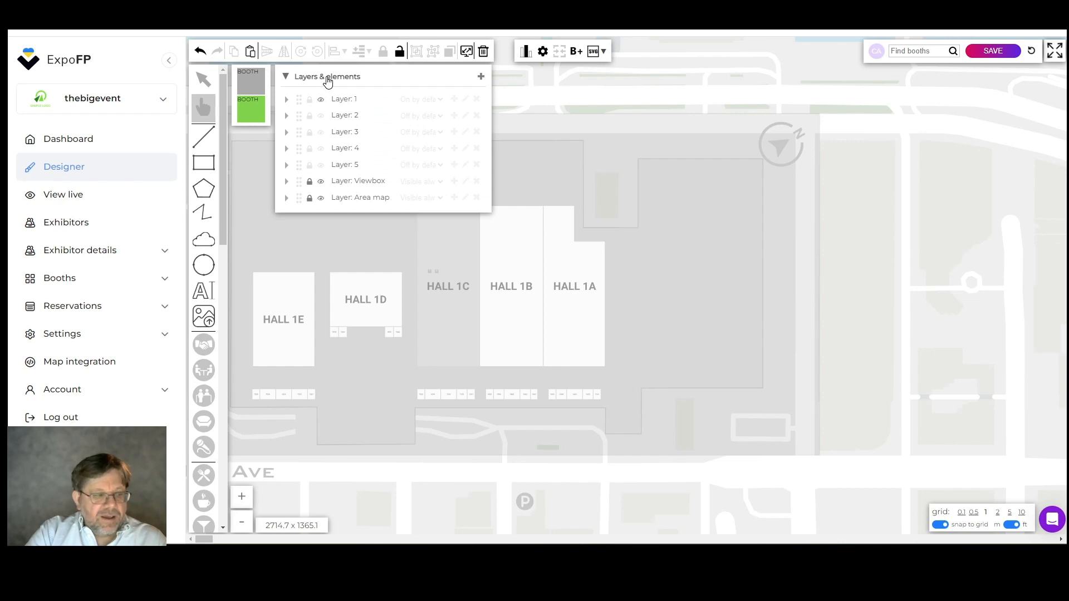
left_click(321, 183)
left_click(321, 183)
left_click(310, 184)
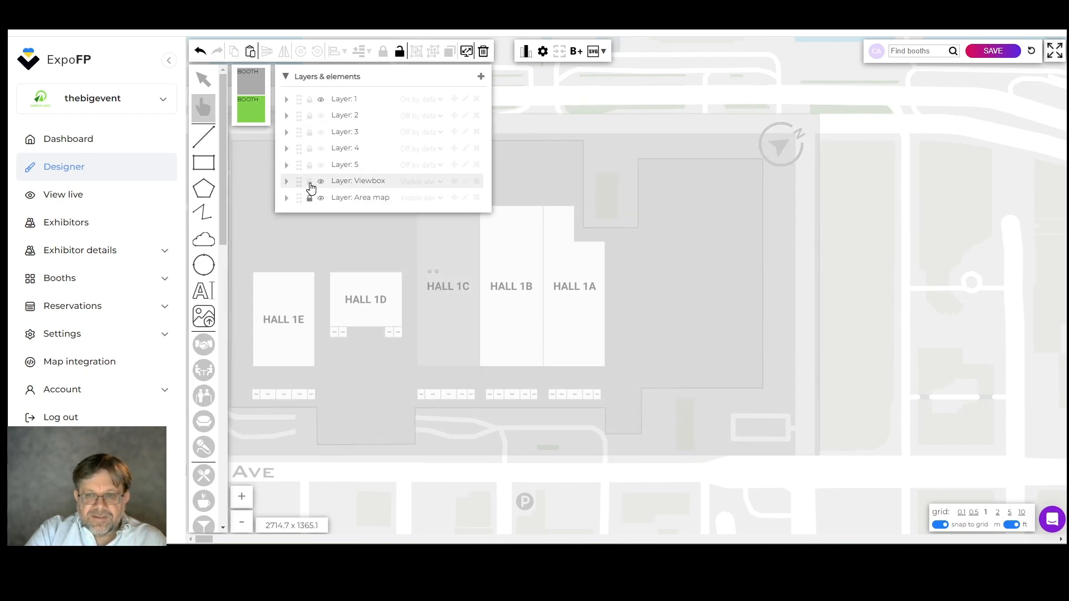
left_click(694, 122)
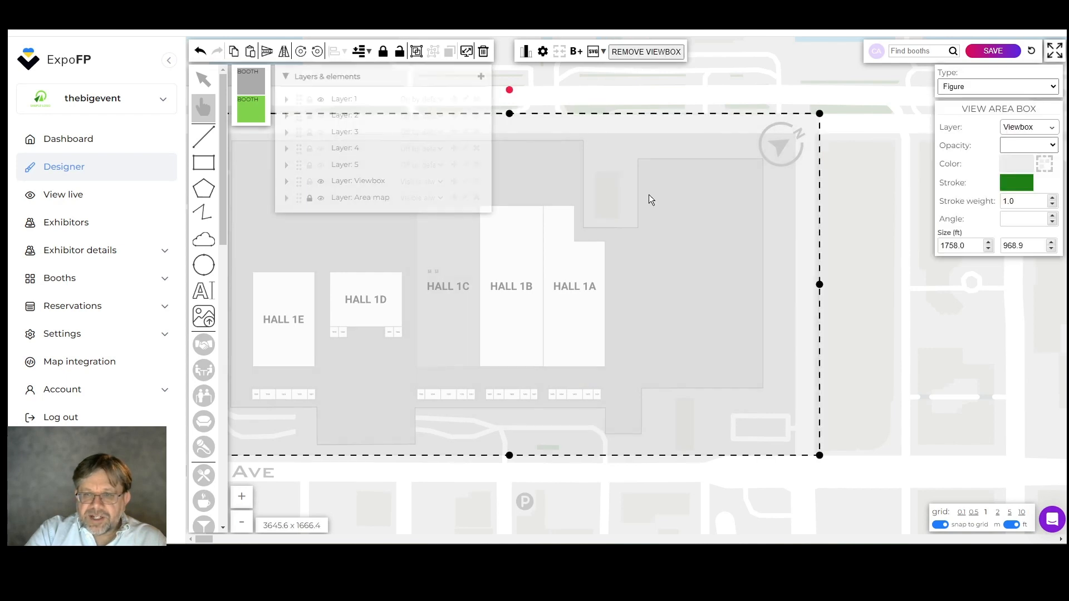
Shrink the view area box to about 630 x 535 ft around Halls 1C, 1B and 1A, and save the floor plan.
scroll(579, 279, "down", 2)
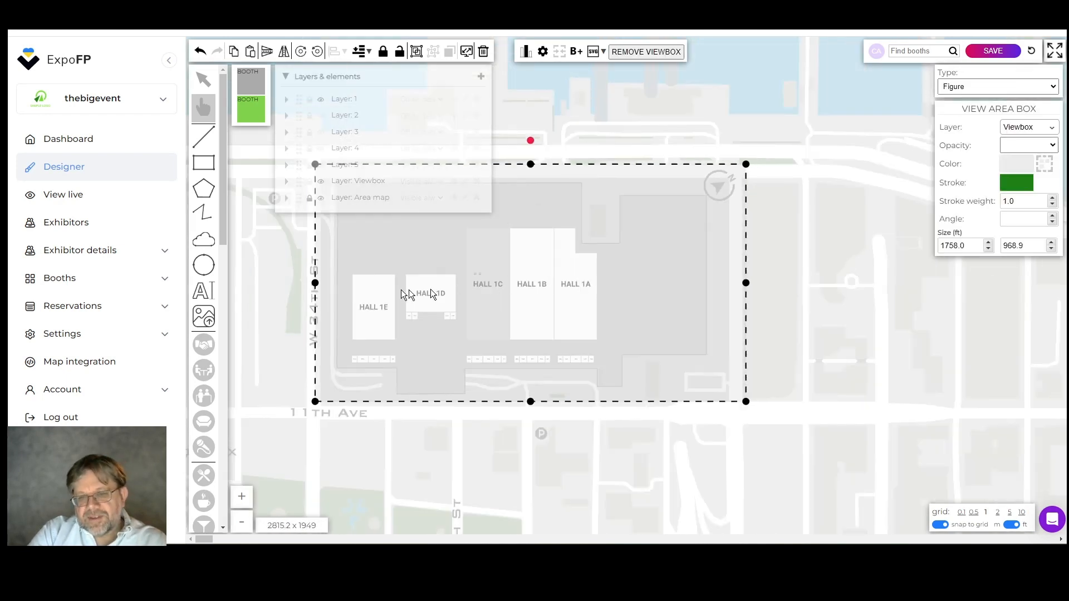
left_click_drag(322, 287, 459, 294)
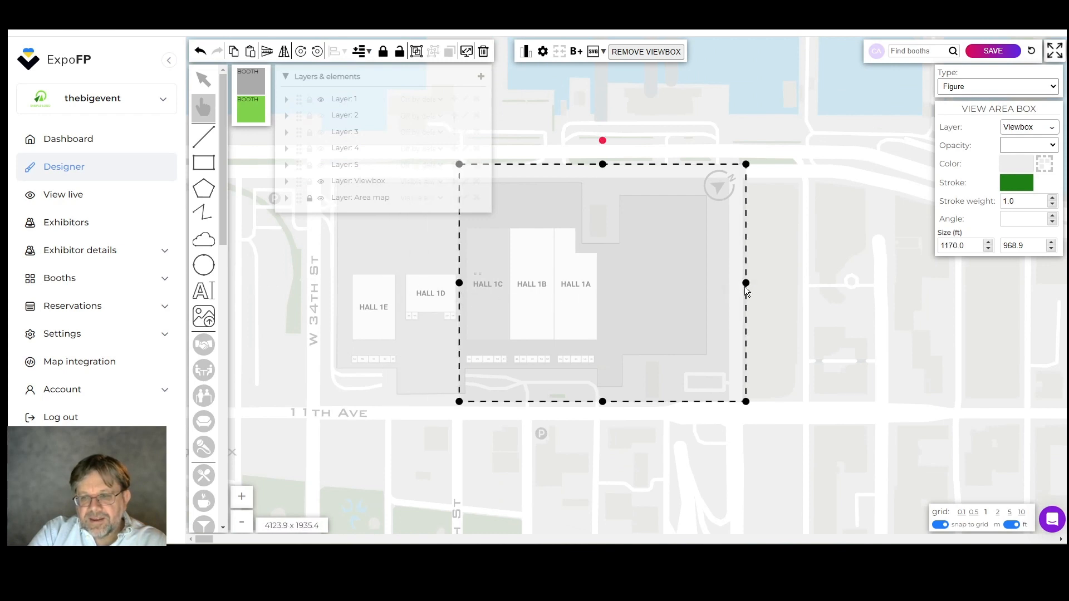
left_click_drag(746, 282, 613, 295)
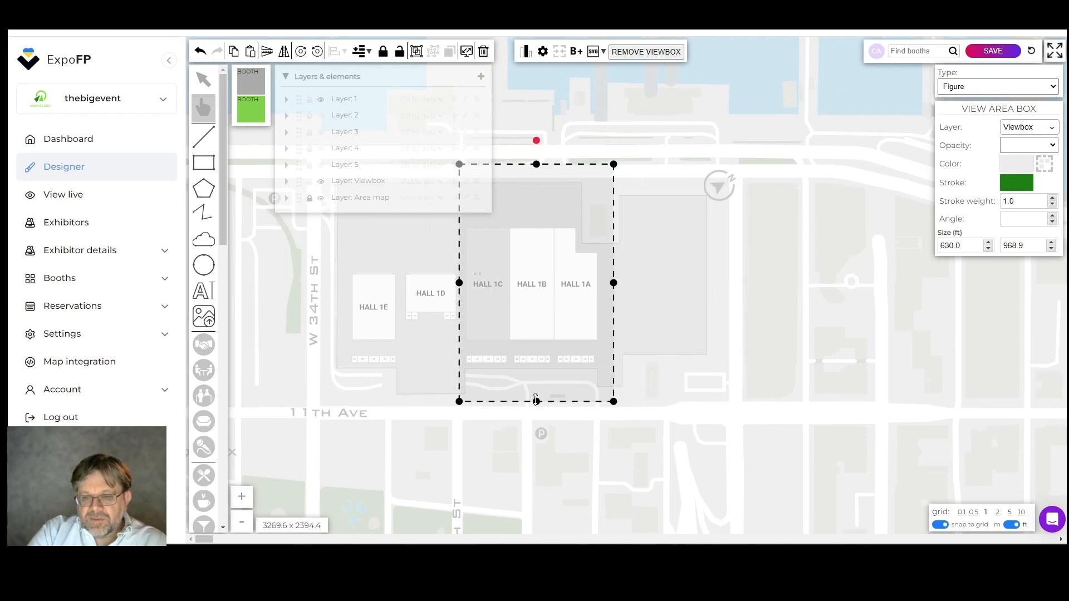
left_click_drag(537, 401, 539, 346)
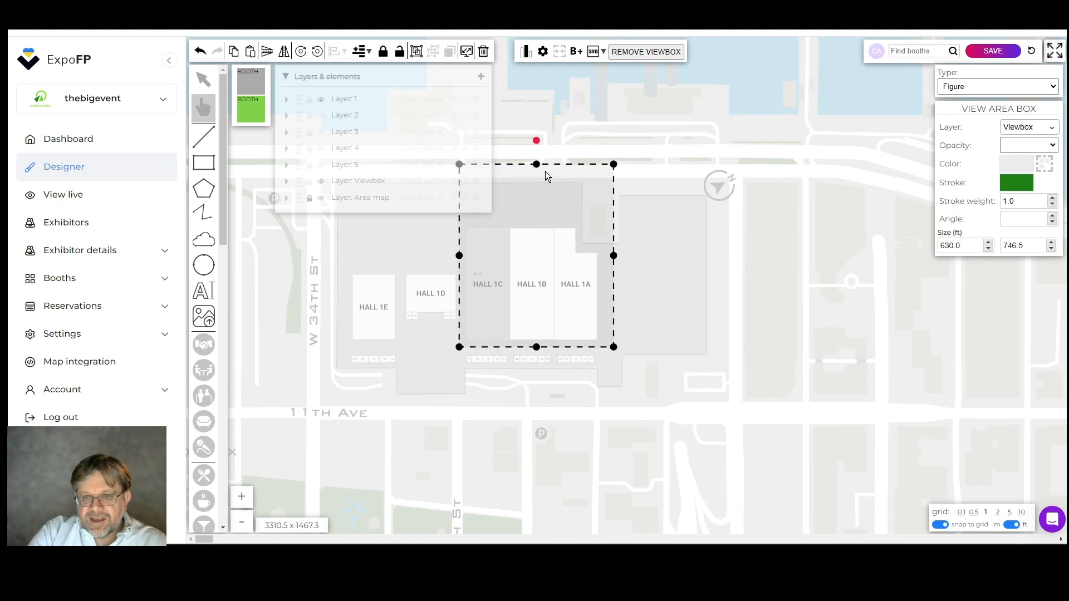
left_click_drag(537, 165, 530, 216)
scroll(646, 285, "up", 1)
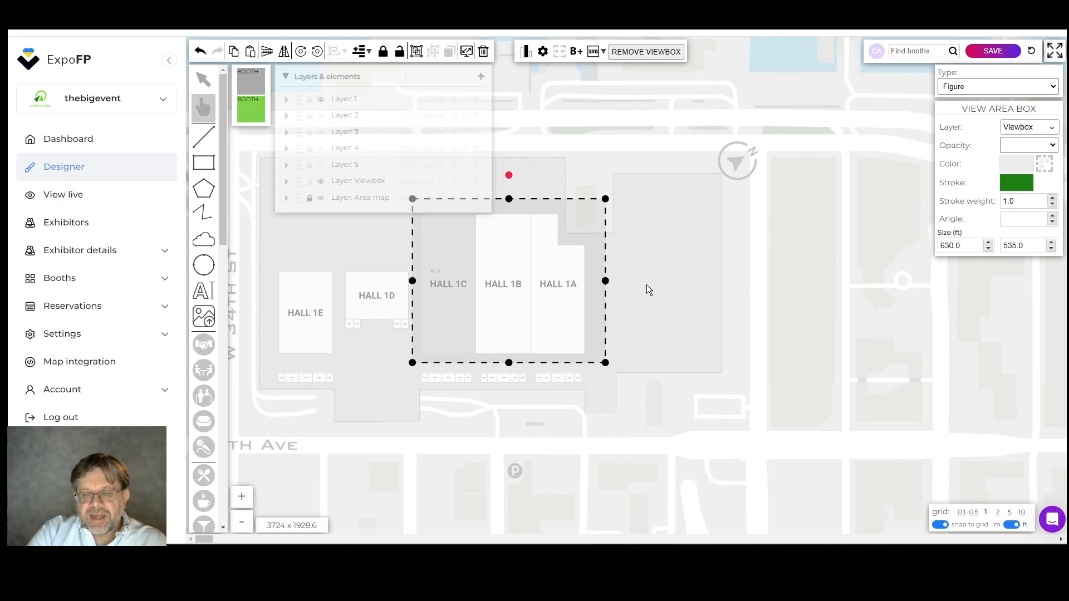
scroll(647, 285, "down", 2)
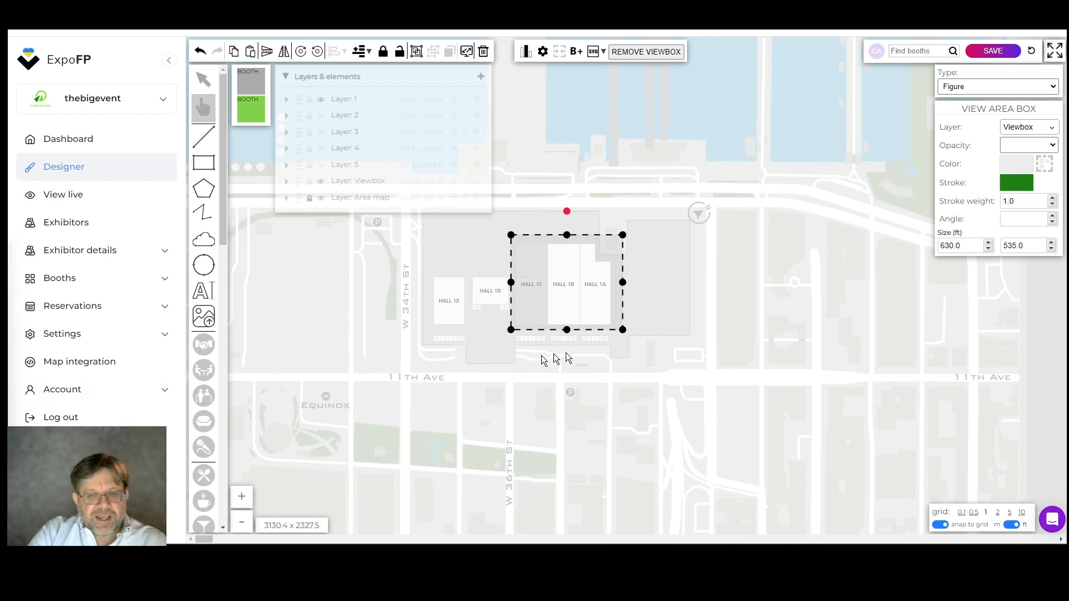
left_click(752, 290)
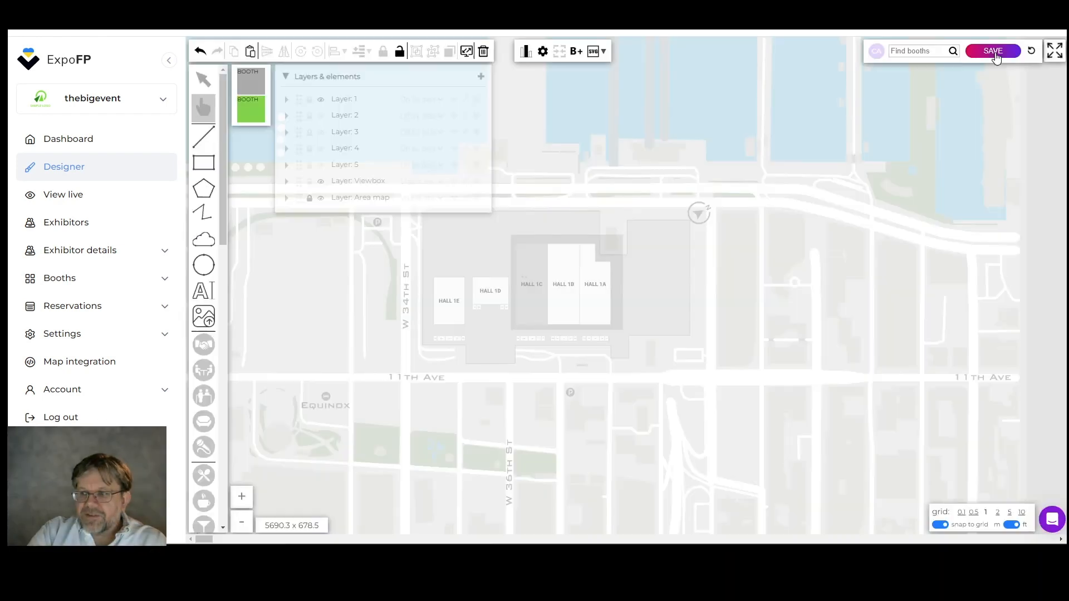
left_click(995, 53)
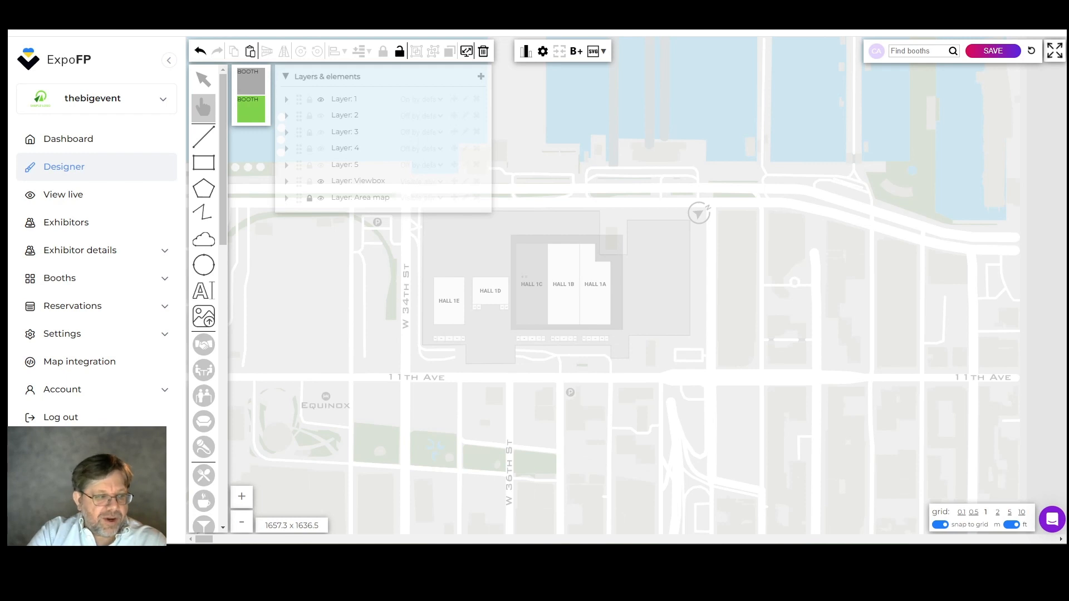
Open the exhibitor list, switch to the booth list, and put booths 2 and 1 on hold.
left_click(62, 231)
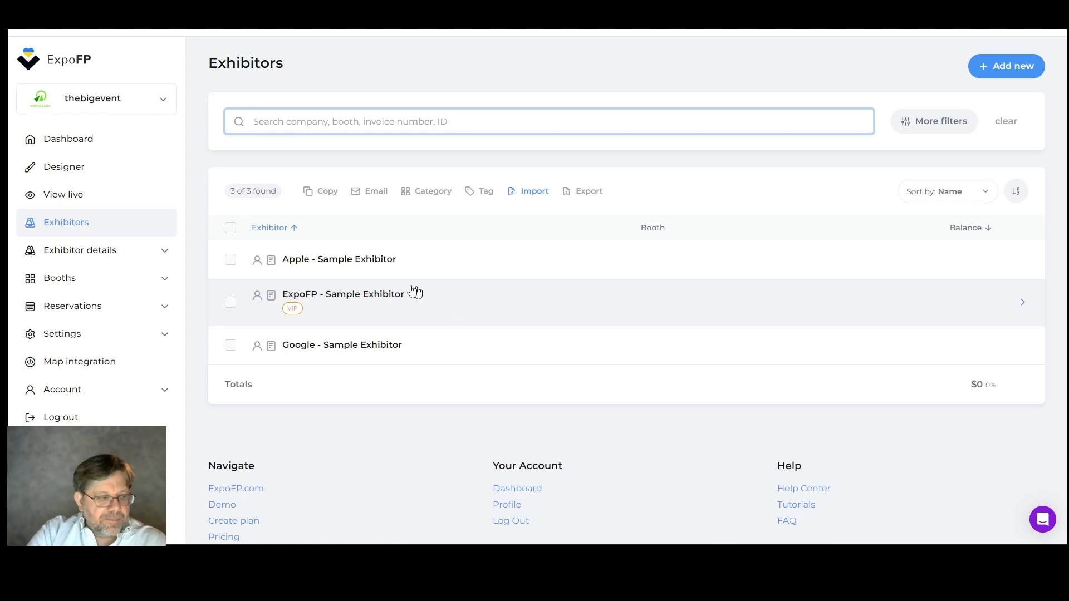
left_click(72, 282)
left_click(69, 305)
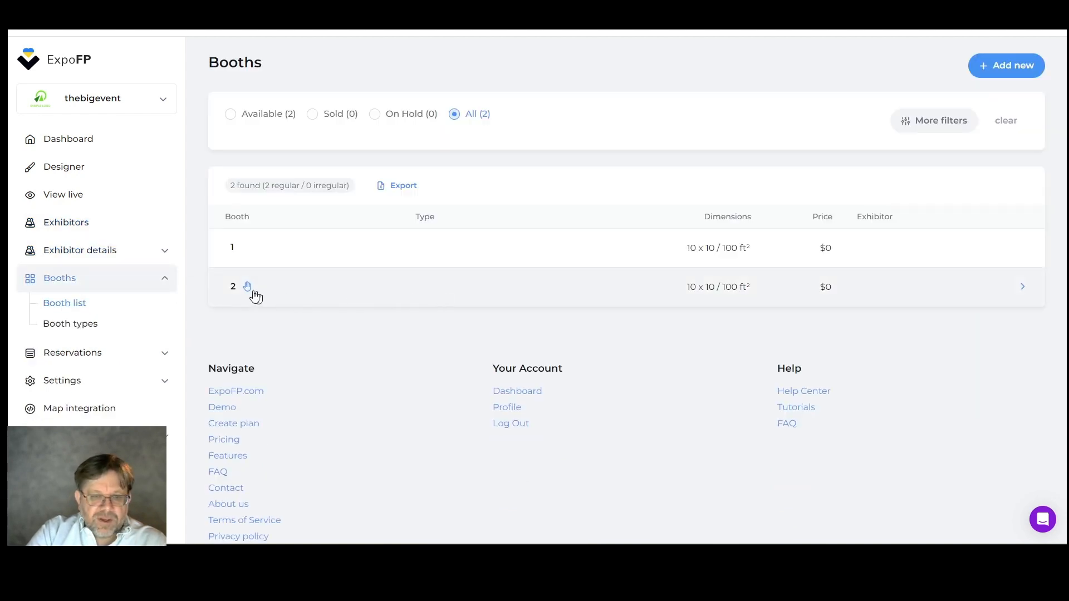
left_click(247, 287)
left_click(246, 248)
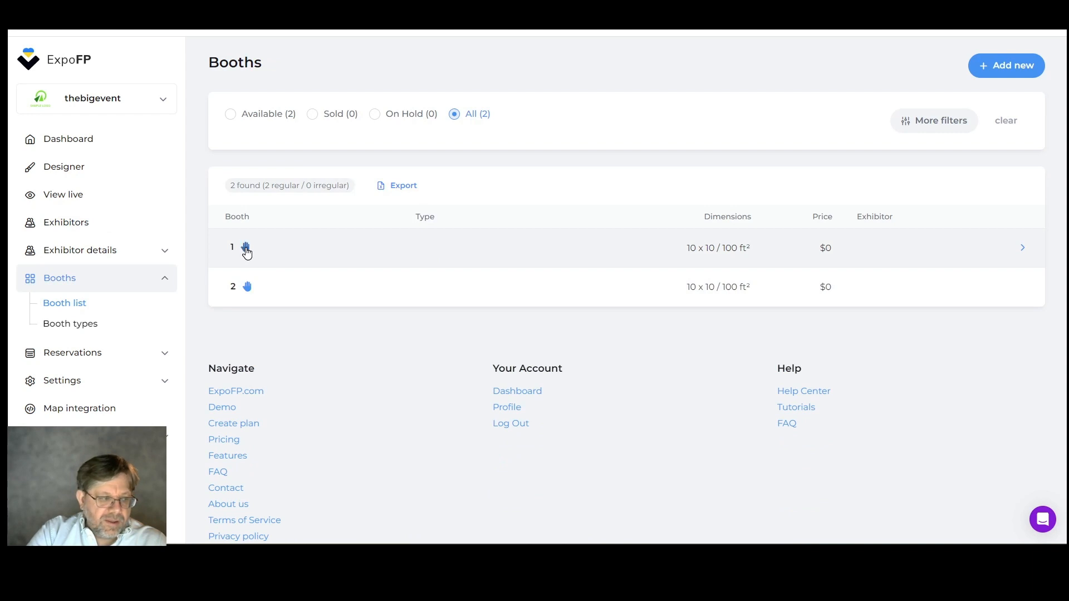
Open the reservation extras and look through the listing levels, sponsorships and booth add-ons.
left_click(74, 355)
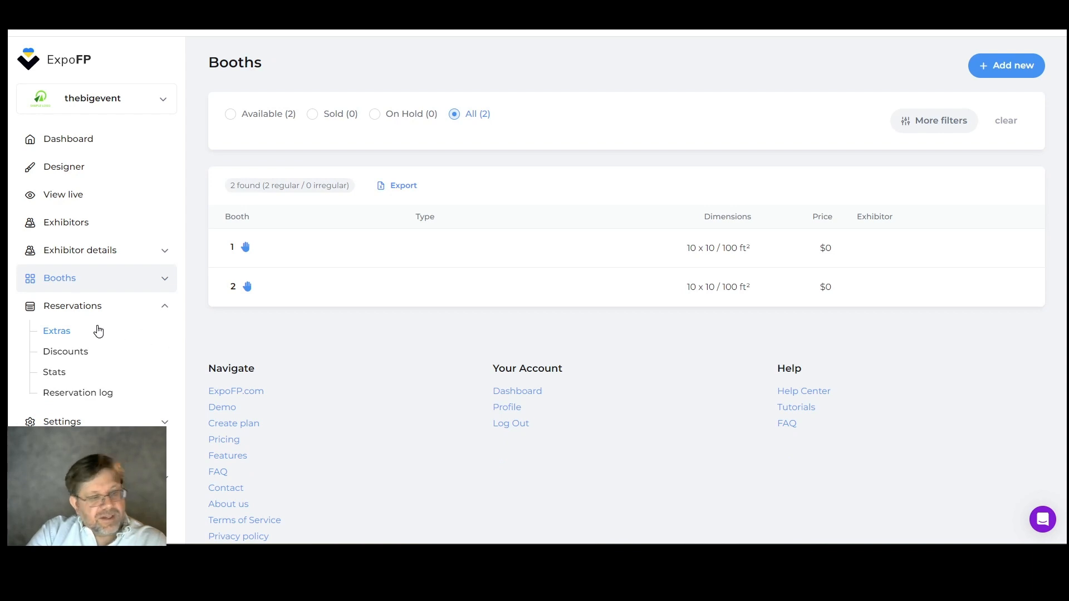
left_click(53, 332)
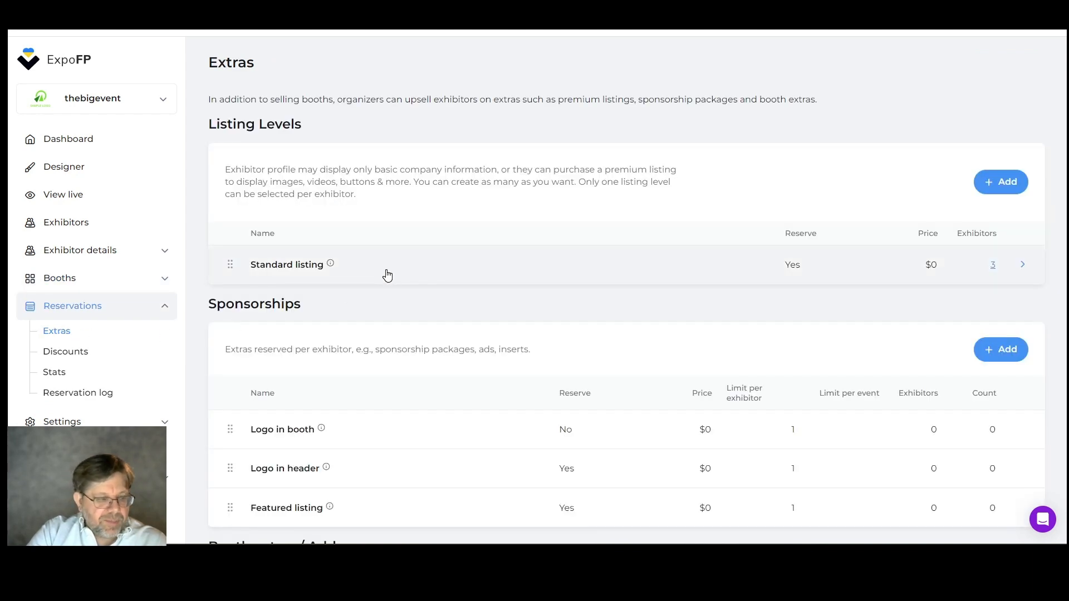
scroll(387, 275, "down", 4)
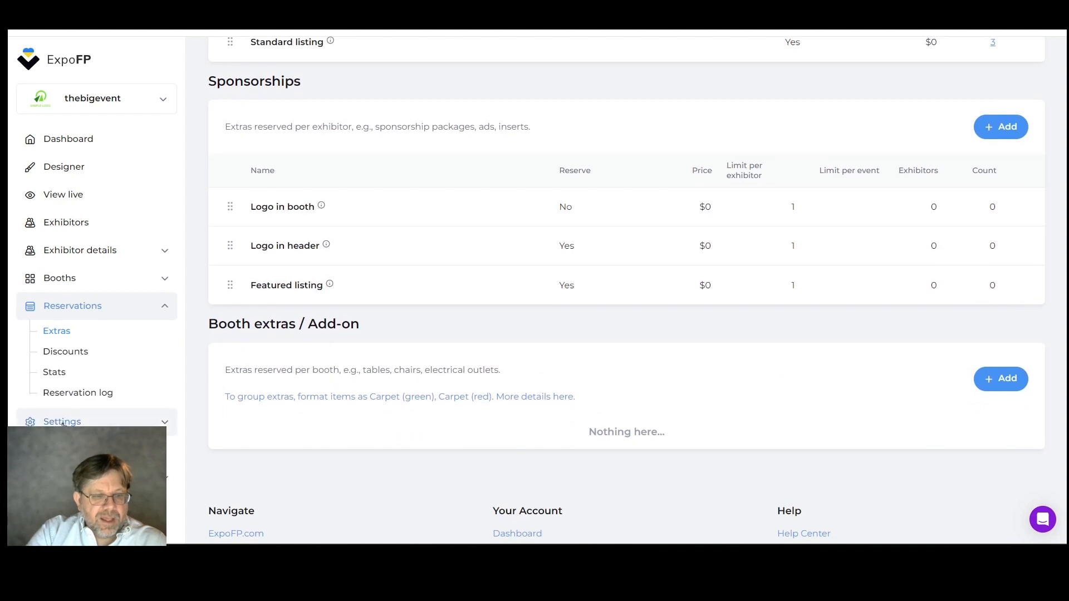
Look through the event settings and open the email templates.
left_click(62, 422)
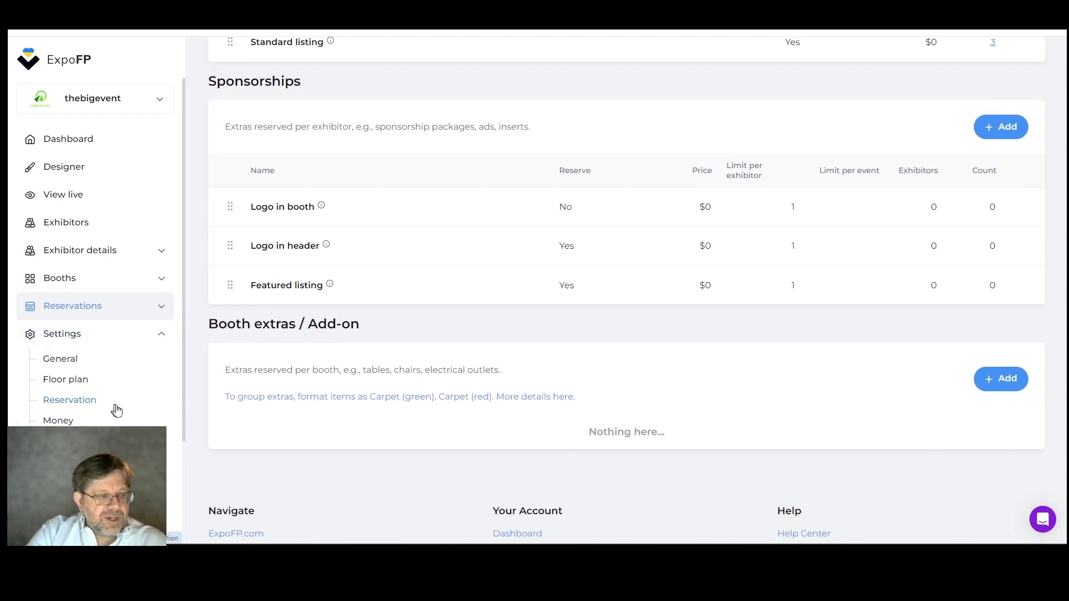
scroll(143, 405, "down", 1)
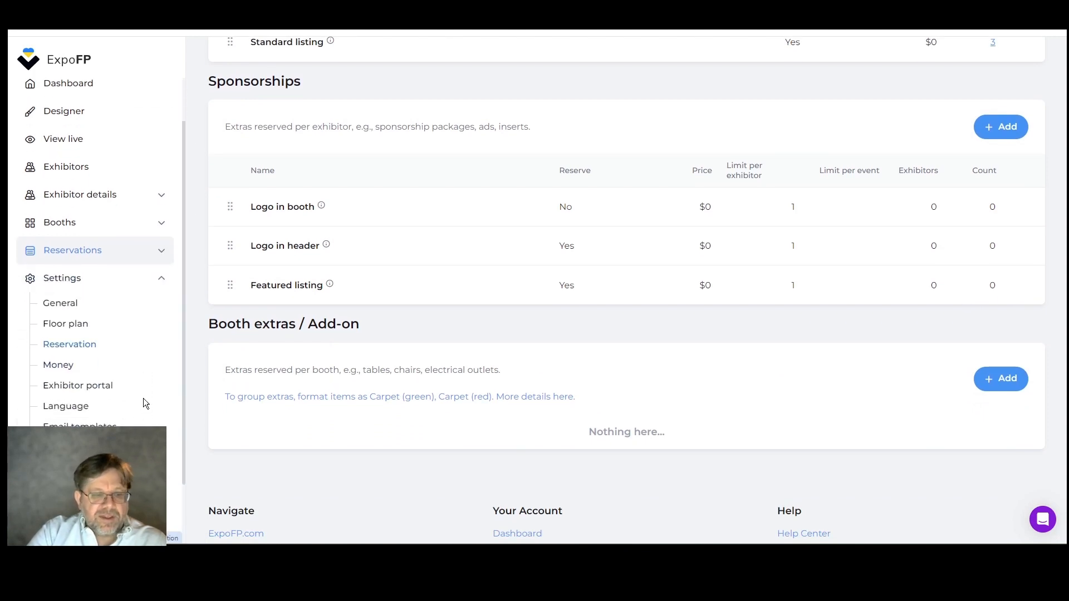
left_click(78, 386)
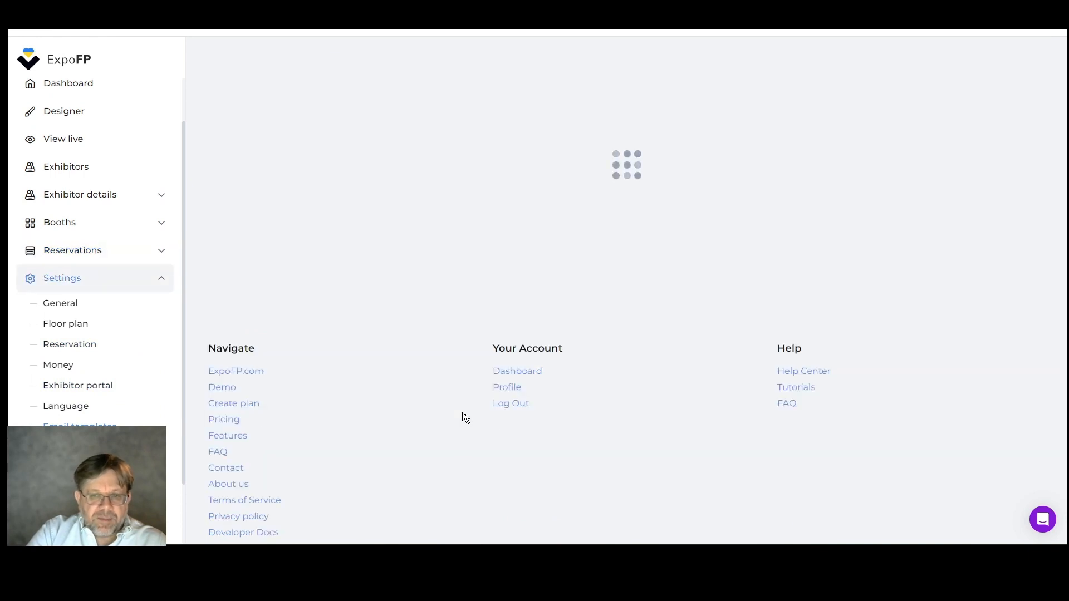
scroll(75, 384, "down", 1)
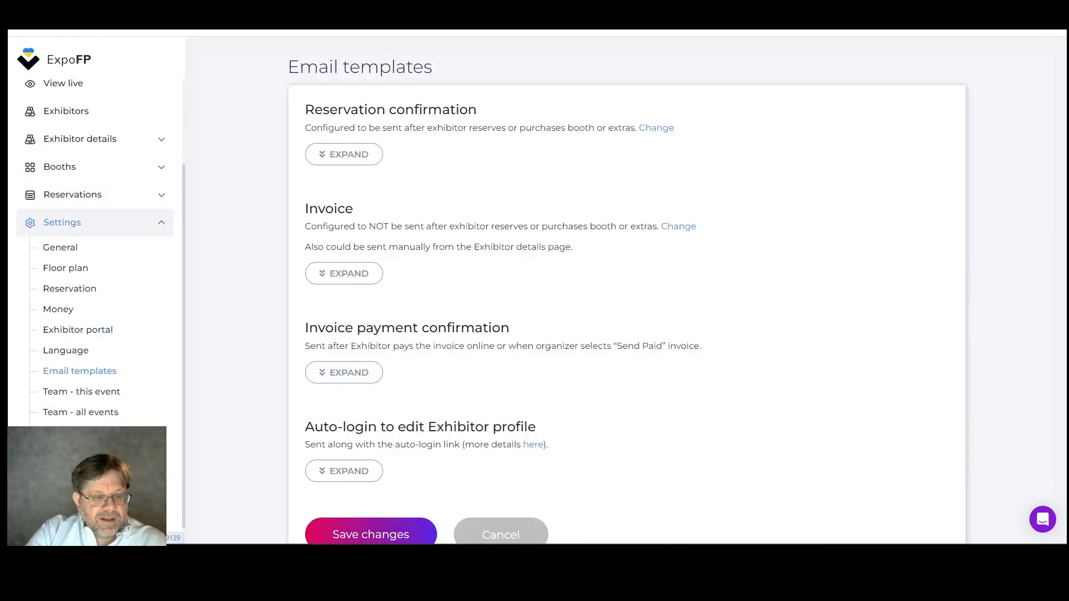
View the map integration page with its link and embed codes, and return to the floor plan designer.
left_click(78, 482)
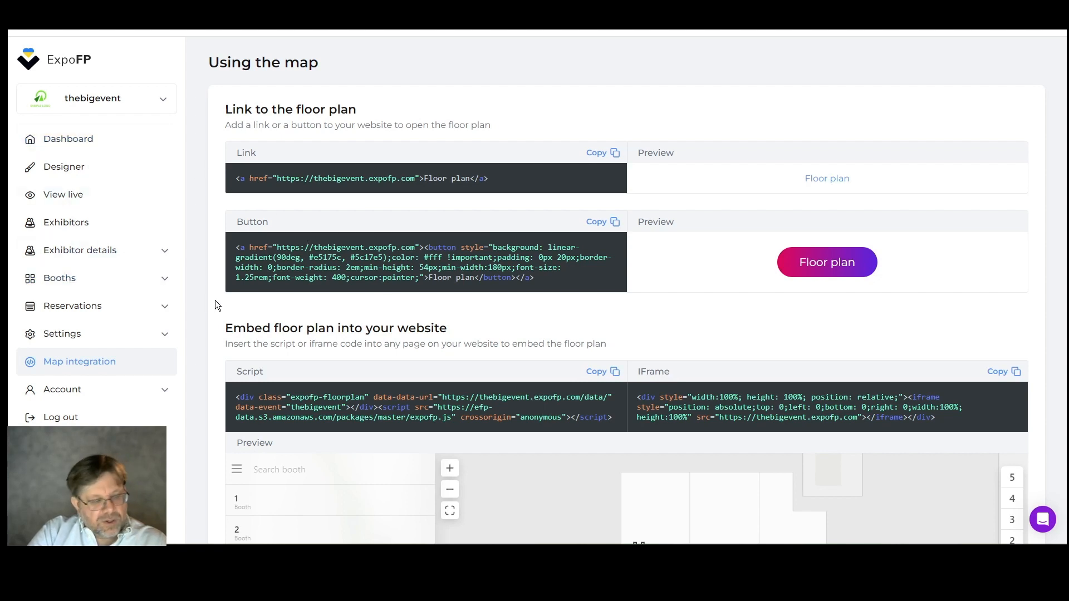
left_click(33, 169)
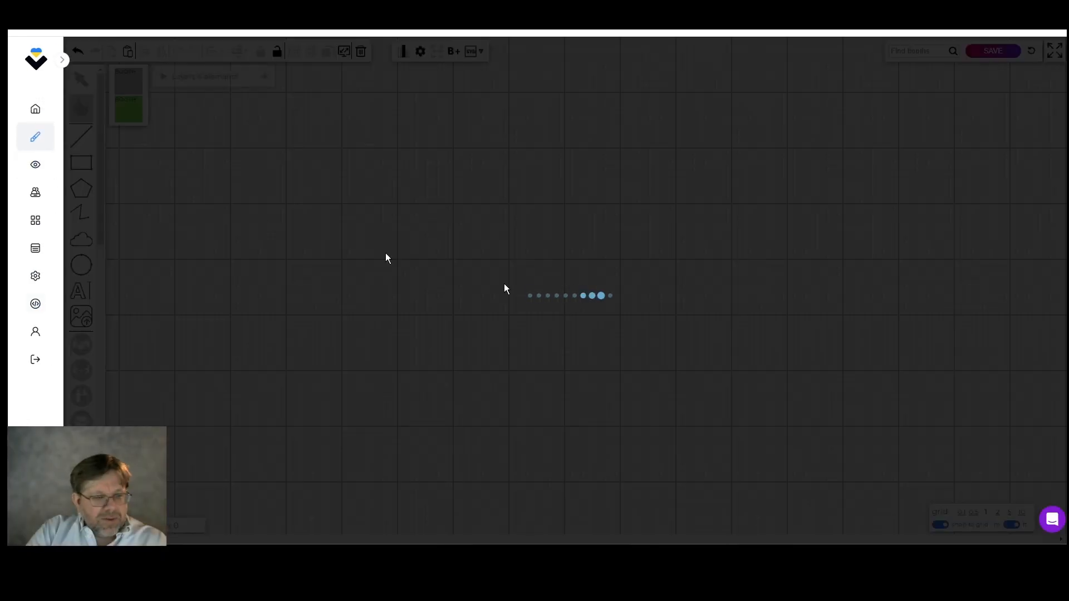